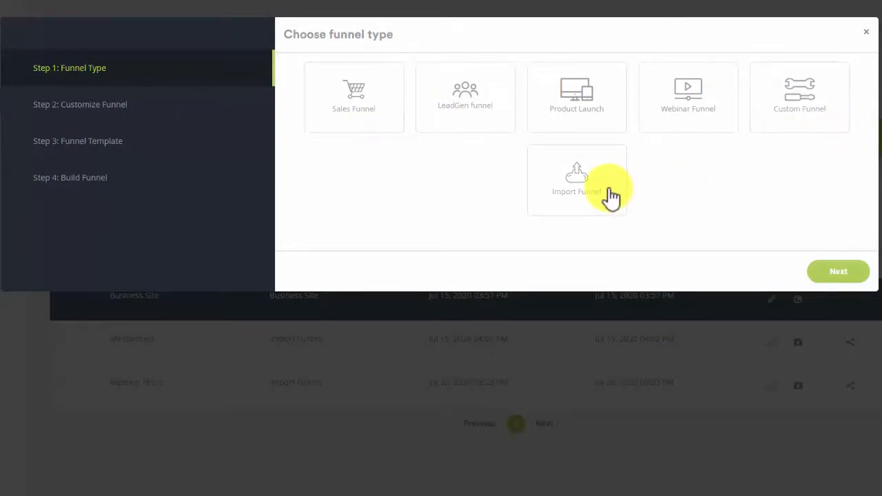
Step: Start a Sales Funnel with the default five pages and the Math Skill Coaching template
{"action": "left_click", "coordinate": [372, 138]}
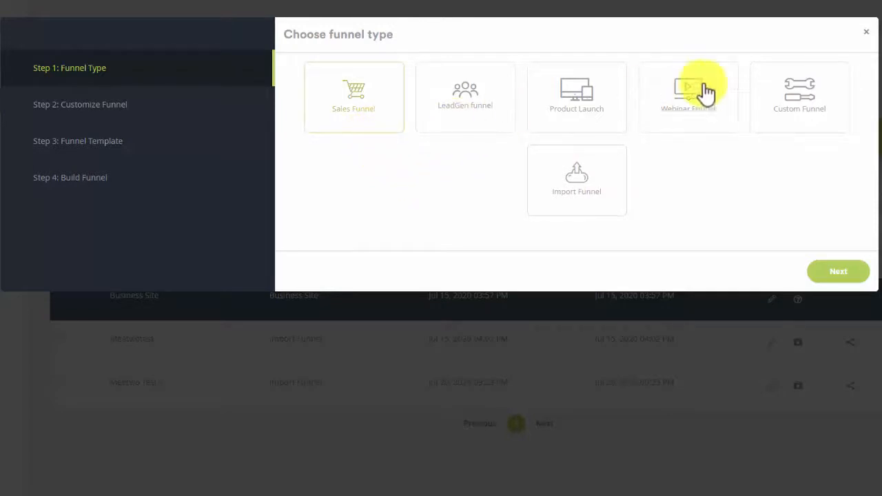
{"action": "left_click", "coordinate": [849, 276]}
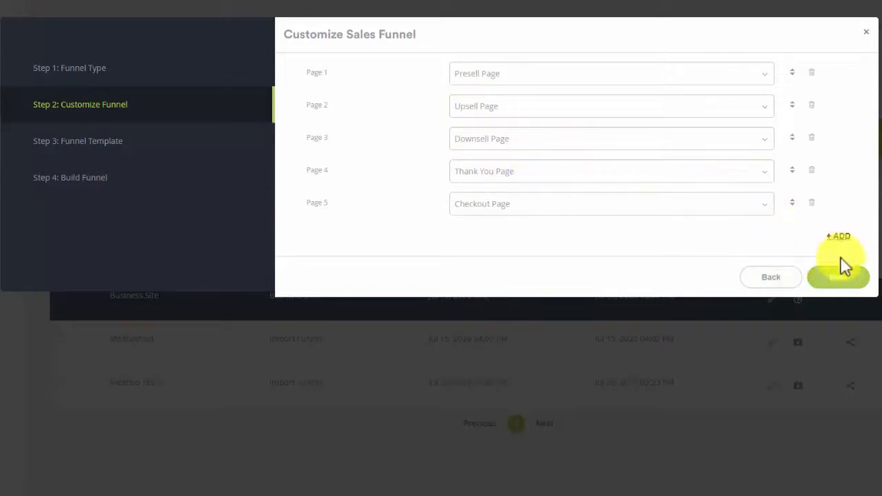
{"action": "left_click", "coordinate": [841, 279]}
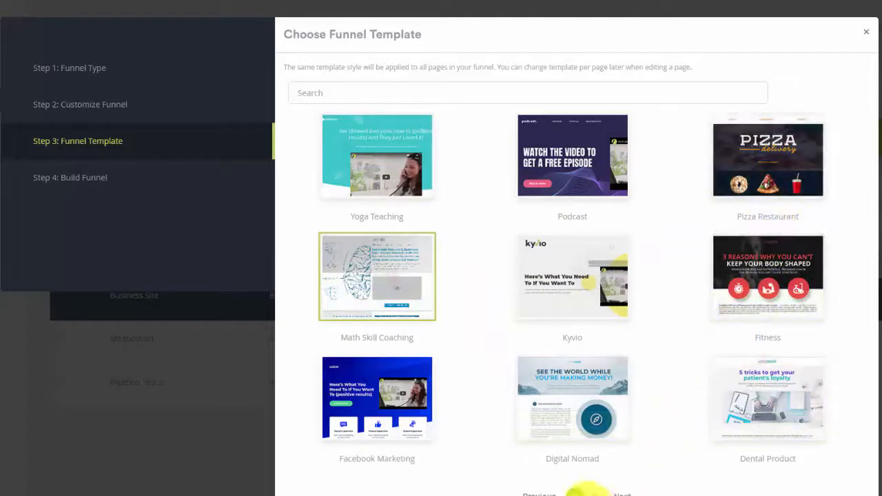
{"action": "left_click", "coordinate": [593, 490]}
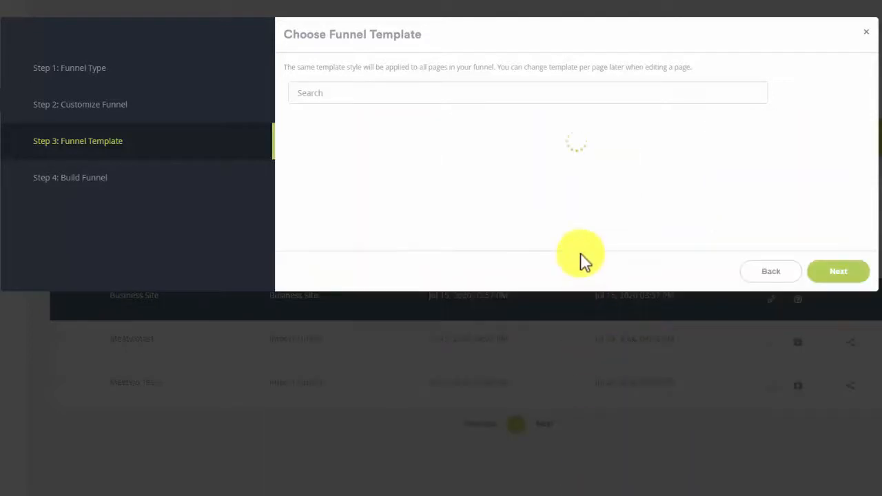
{"action": "left_click", "coordinate": [576, 375]}
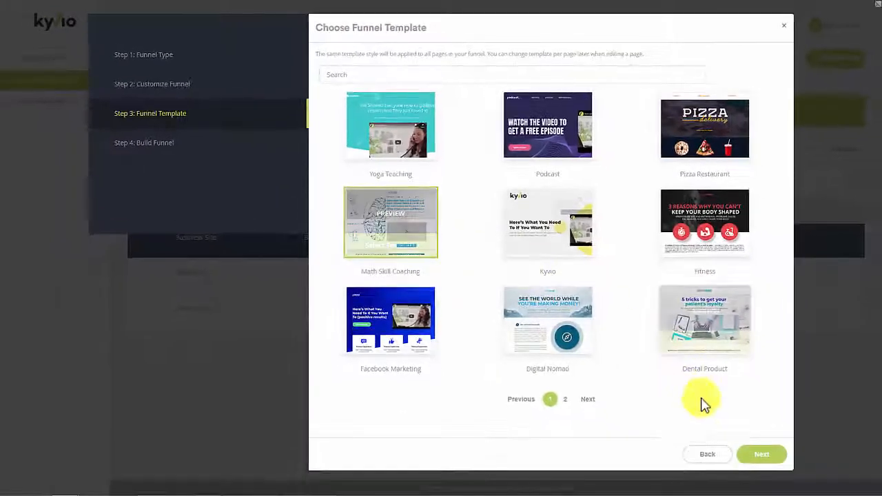
{"action": "left_click", "coordinate": [759, 458]}
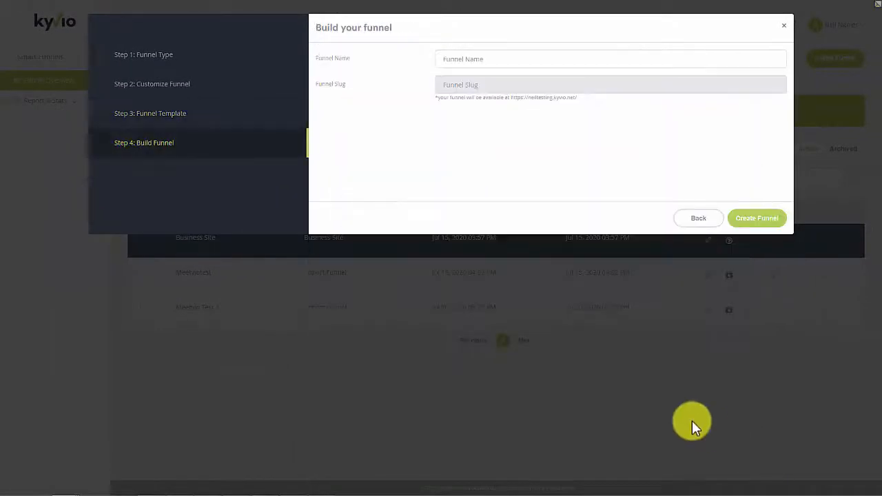
Step: Name the funnel 'Math Teachers' (slug math-teachers) and create it
{"action": "left_click", "coordinate": [459, 60]}
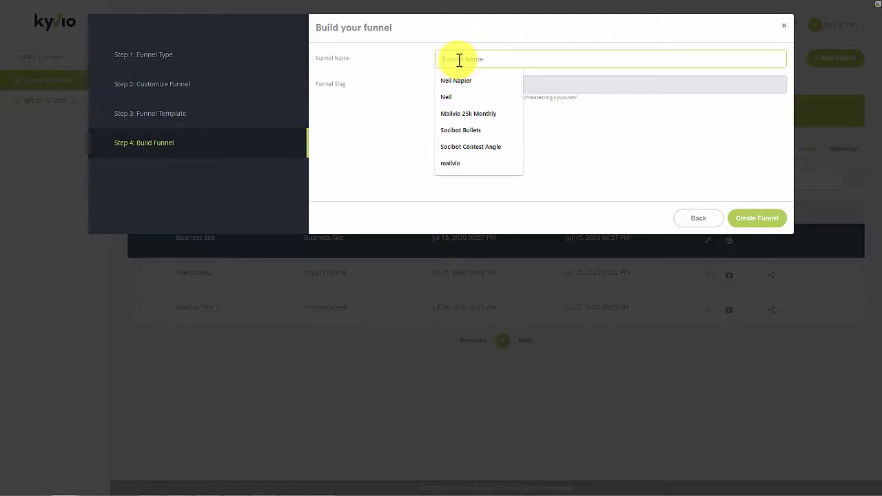
{"action": "type", "text": "Math Teachers"}
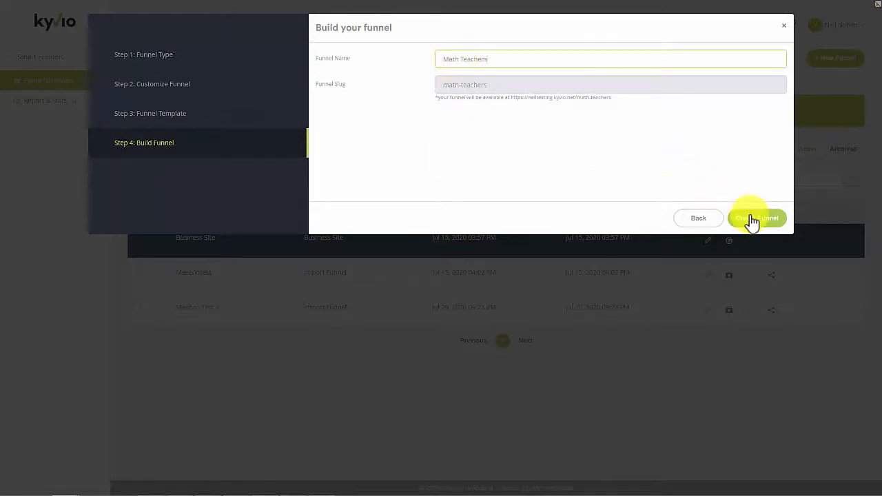
{"action": "left_click", "coordinate": [751, 219]}
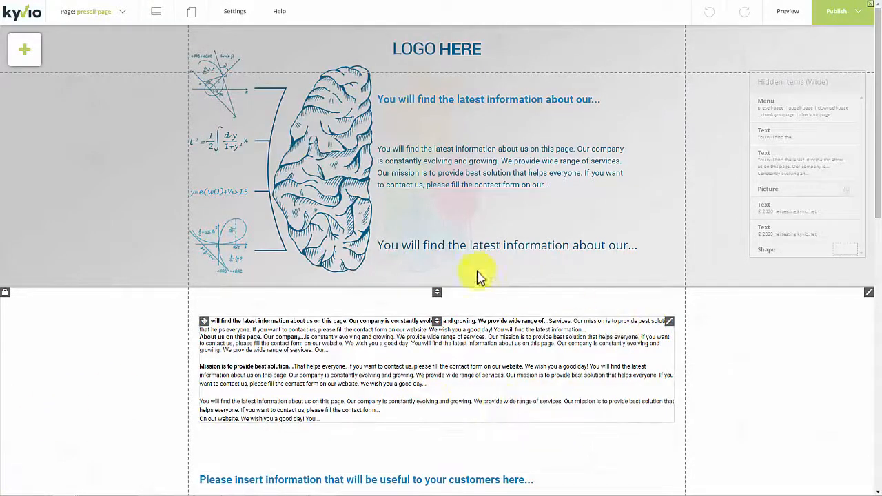
Step: Switch the editor to the upsell-page, scroll through its math-themed content, and reopen the page list
{"action": "left_click", "coordinate": [119, 14]}
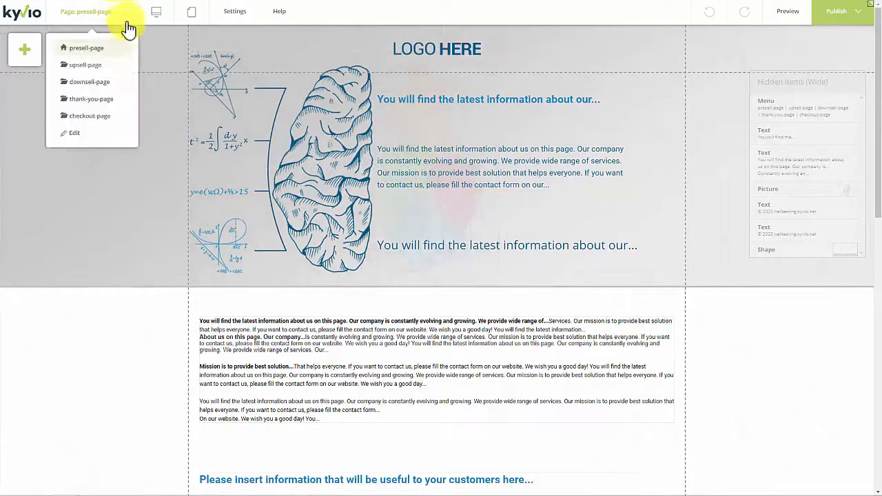
{"action": "left_click", "coordinate": [104, 72]}
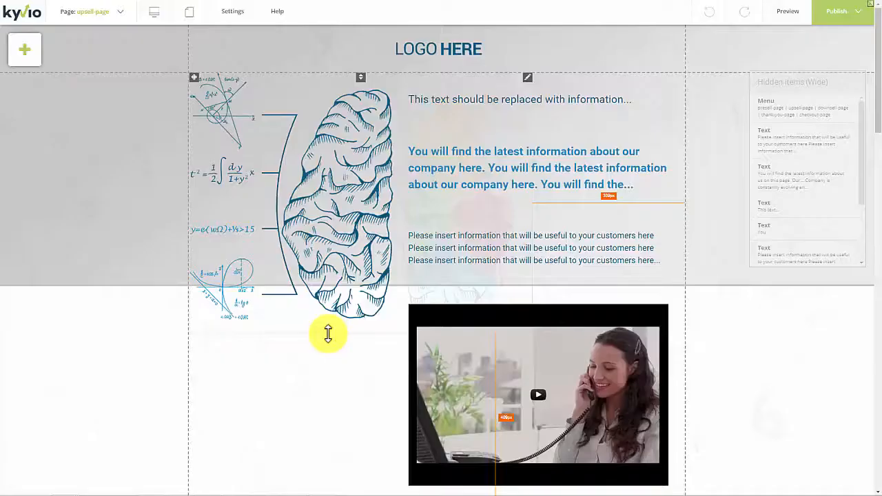
{"action": "scroll", "coordinate": [331, 337], "scroll_direction": "down", "scroll_amount": 15}
{"action": "scroll", "coordinate": [330, 338], "scroll_direction": "up", "scroll_amount": 15}
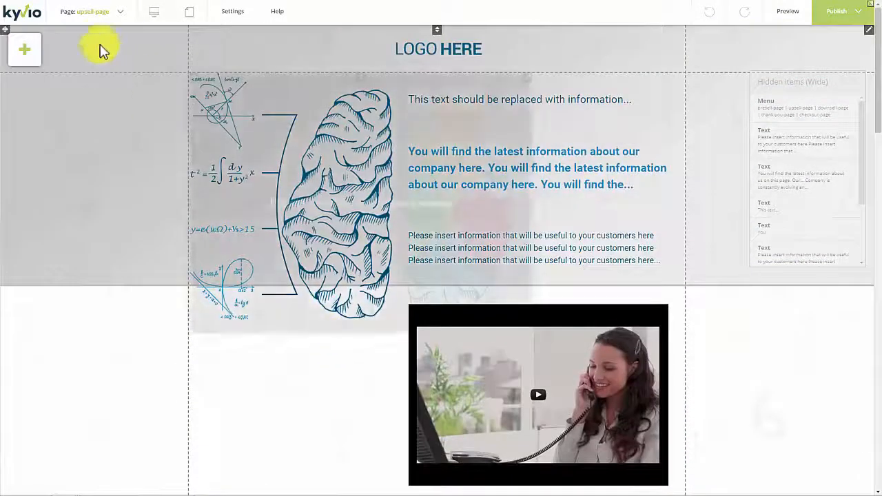
{"action": "left_click", "coordinate": [107, 10]}
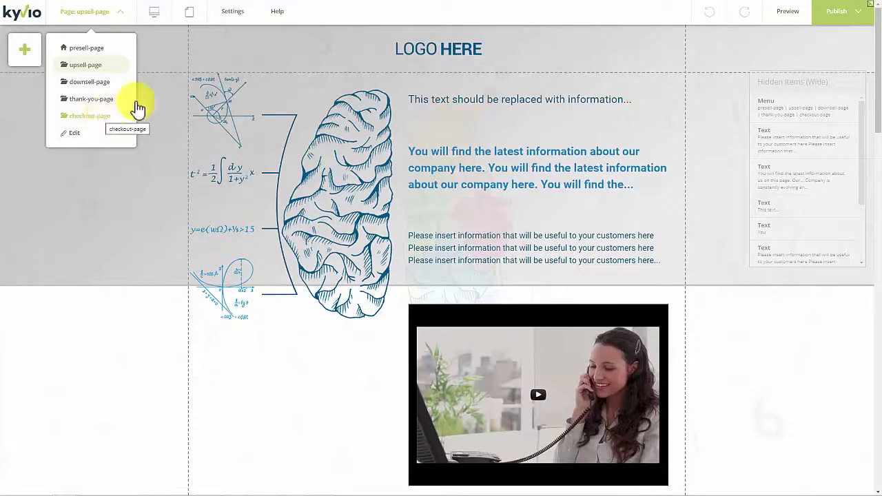
{"action": "scroll", "coordinate": [442, 166], "scroll_direction": "down", "scroll_amount": 4}
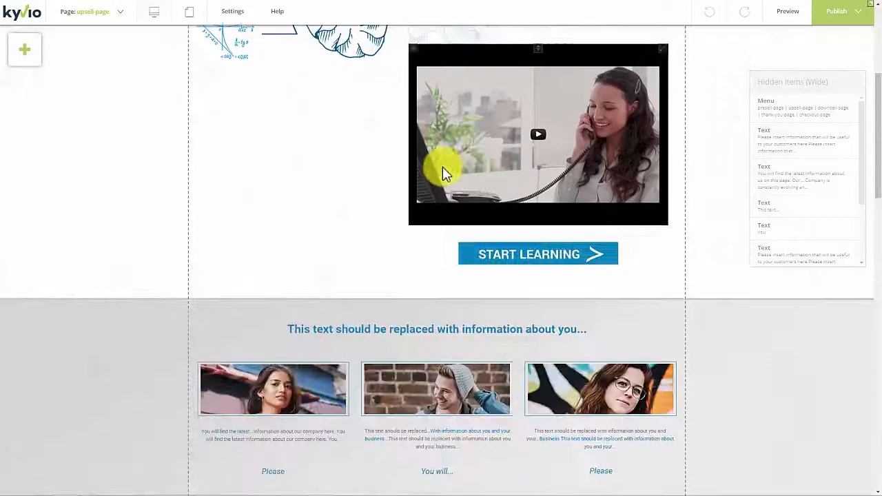
{"action": "scroll", "coordinate": [442, 166], "scroll_direction": "up", "scroll_amount": 4}
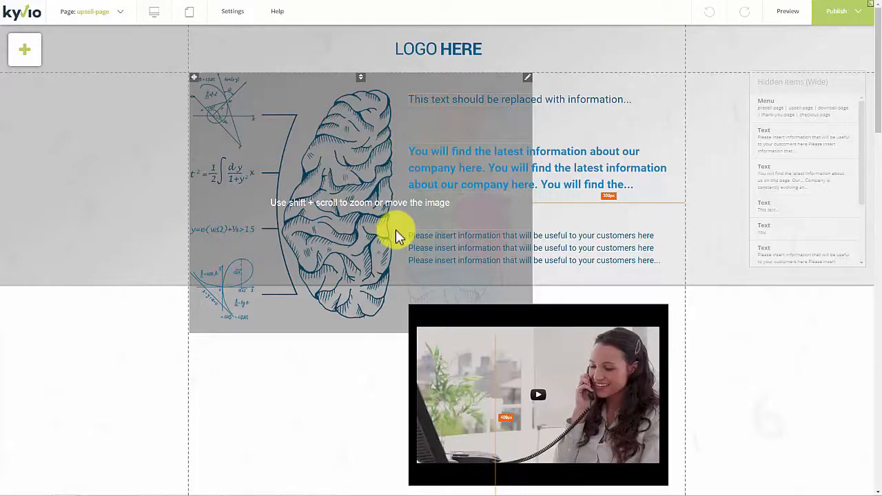
Step: Try moving the brain illustration, then shrink it from its corner to sit beside the text
{"action": "left_click_drag", "start_coordinate": [351, 173], "coordinate": [335, 188]}
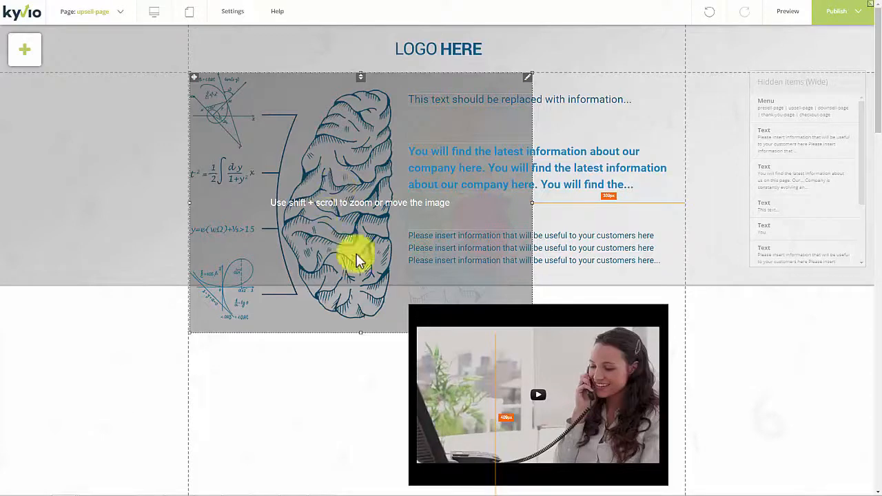
{"action": "mouse_move", "coordinate": [308, 224]}
{"action": "left_mouse_down"}
{"action": "mouse_move", "coordinate": [369, 226]}
{"action": "mouse_move", "coordinate": [333, 213]}
{"action": "mouse_move", "coordinate": [308, 221]}
{"action": "left_mouse_up"}
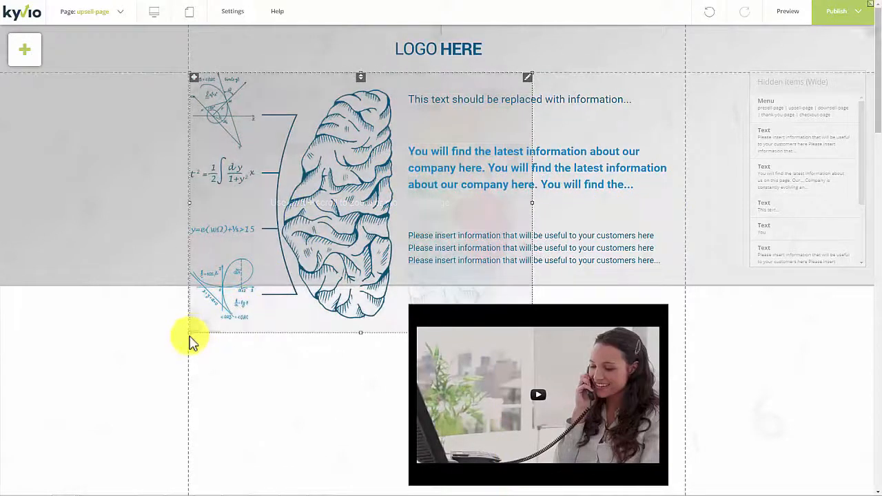
{"action": "left_click_drag", "start_coordinate": [191, 333], "coordinate": [286, 200]}
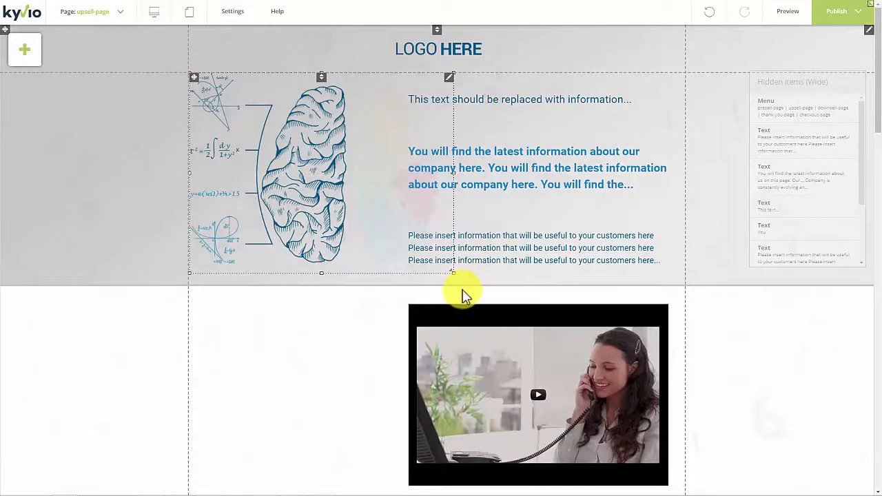
Step: Change the 'This text should be replaced with information...' line from Heading 3 to Heading 2
{"action": "left_click", "coordinate": [511, 108]}
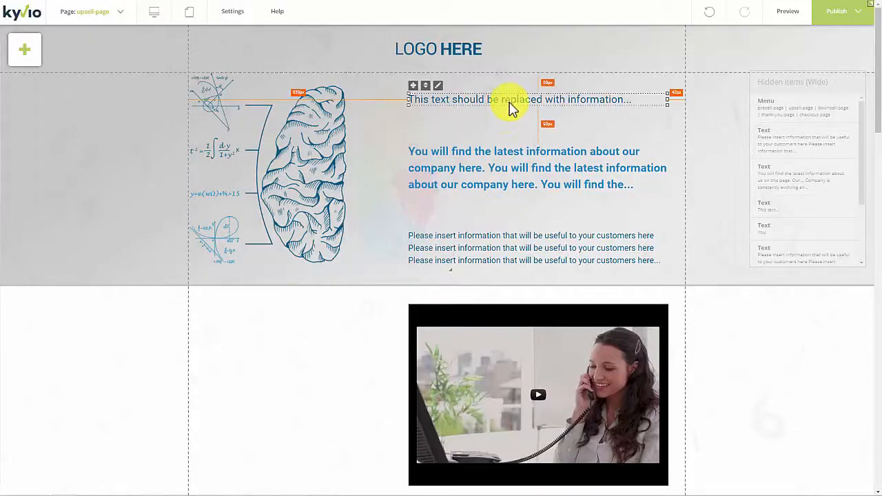
{"action": "right_click", "coordinate": [440, 93]}
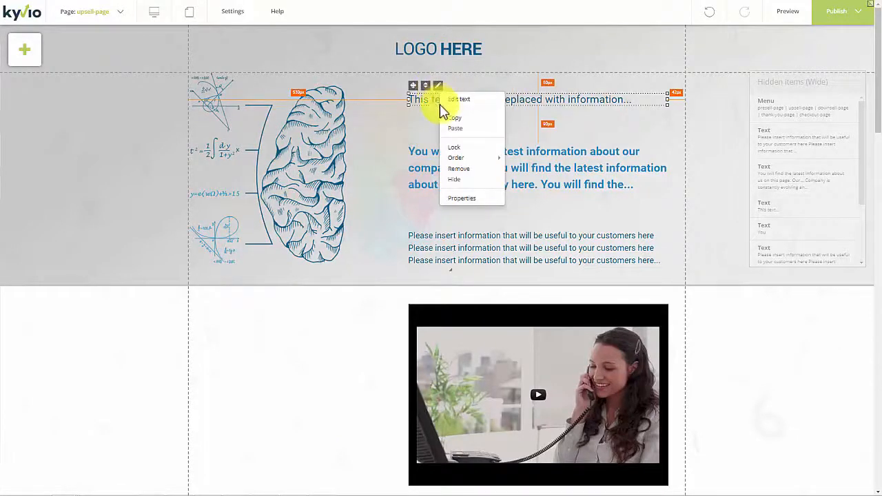
{"action": "left_click", "coordinate": [456, 101]}
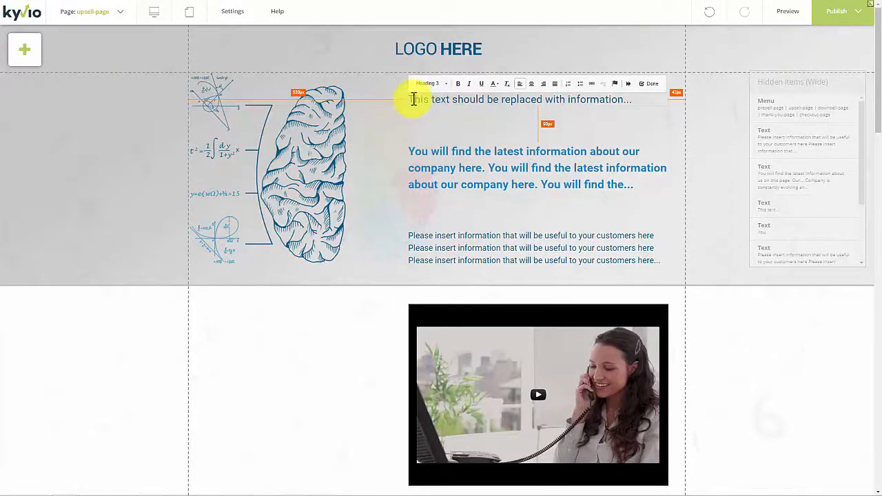
{"action": "left_click_drag", "start_coordinate": [414, 98], "coordinate": [558, 99]}
{"action": "key", "text": "ctrl+a"}
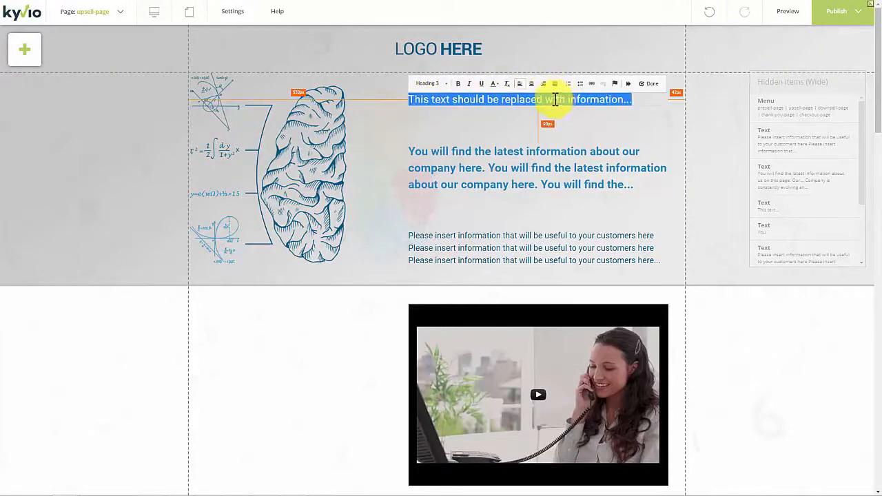
{"action": "left_click", "coordinate": [443, 84]}
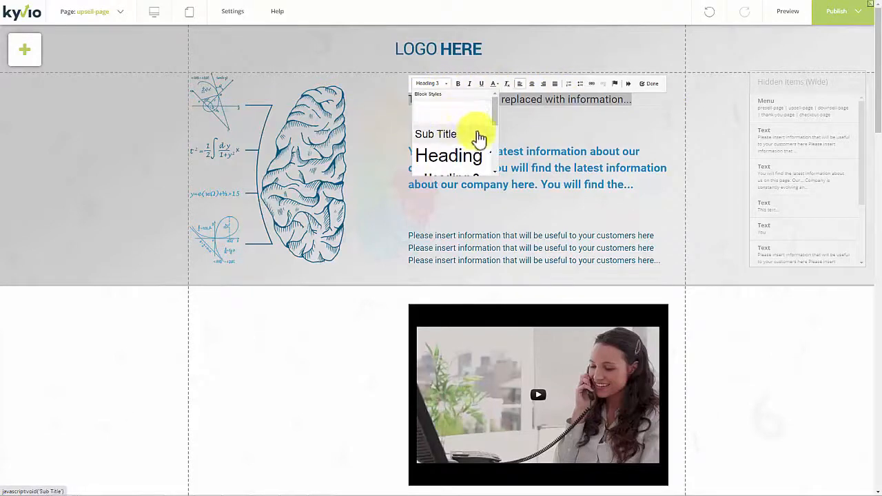
{"action": "scroll", "coordinate": [495, 137], "scroll_direction": "up", "scroll_amount": 2}
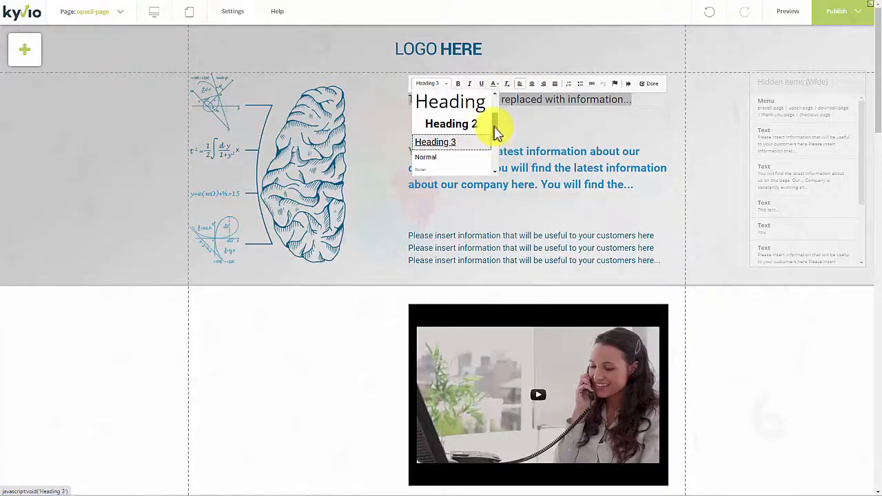
{"action": "left_click", "coordinate": [475, 135]}
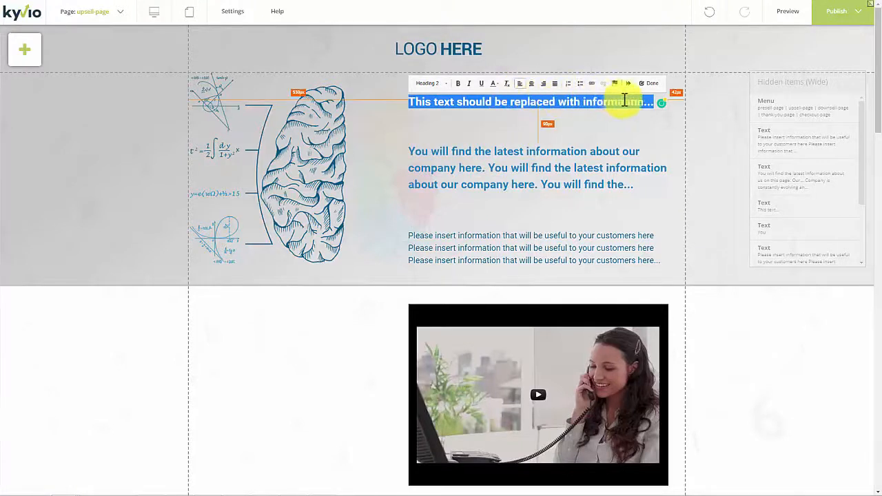
{"action": "left_click", "coordinate": [645, 87]}
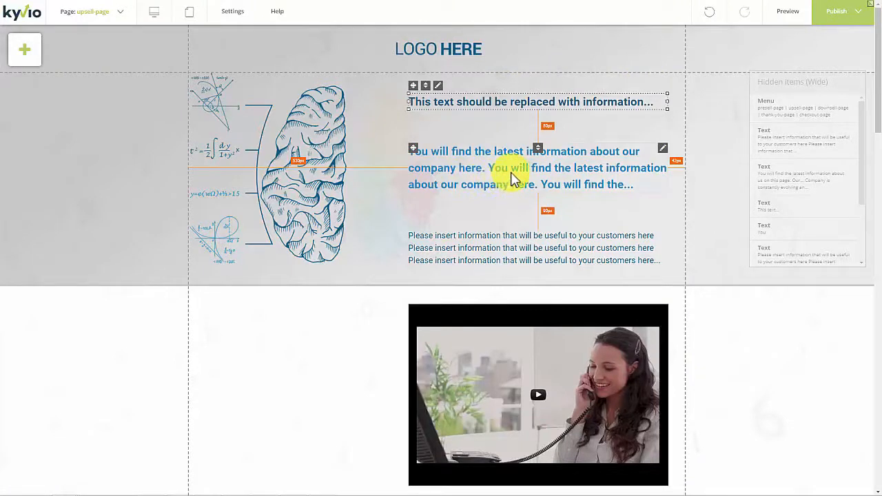
Step: Nudge the blue paragraph slightly and move the lower paragraph block up
{"action": "mouse_move", "coordinate": [513, 178]}
{"action": "left_mouse_down"}
{"action": "mouse_move", "coordinate": [510, 157]}
{"action": "mouse_move", "coordinate": [510, 174]}
{"action": "left_mouse_up"}
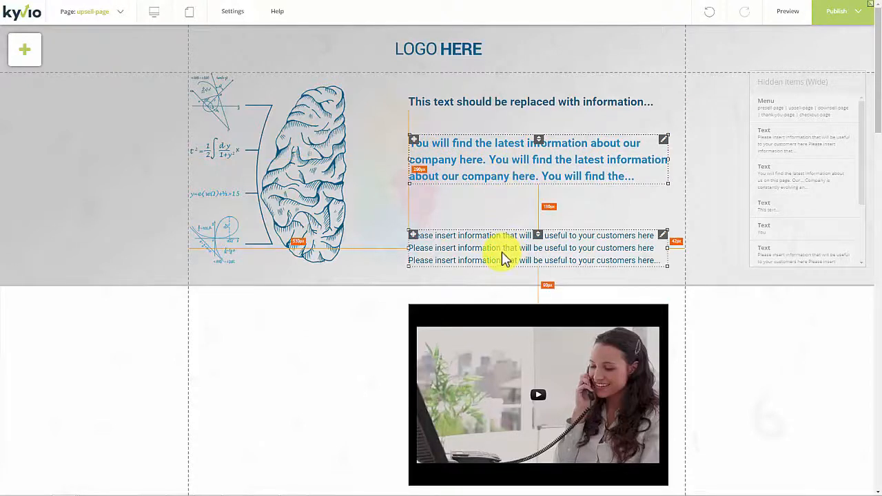
{"action": "left_click_drag", "start_coordinate": [502, 252], "coordinate": [474, 255]}
{"action": "scroll", "coordinate": [445, 299], "scroll_direction": "down", "scroll_amount": 4}
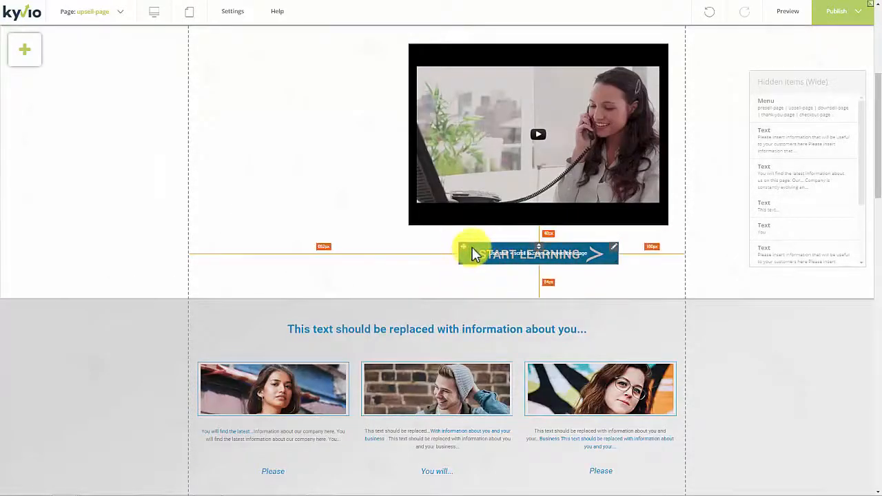
{"action": "scroll", "coordinate": [474, 251], "scroll_direction": "up", "scroll_amount": 4}
{"action": "scroll", "coordinate": [695, 335], "scroll_direction": "down", "scroll_amount": 2}
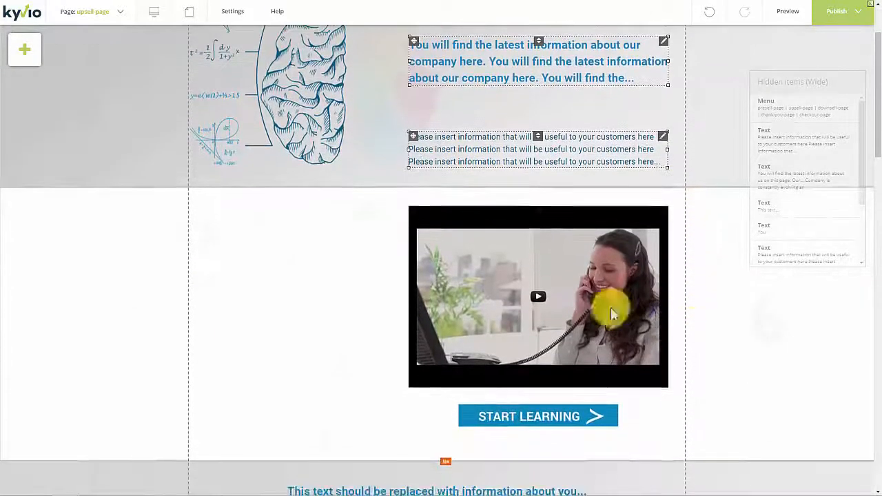
Step: Centre the video with the START LEARNING button beneath it, and raise the section's bottom edge
{"action": "left_click_drag", "start_coordinate": [518, 277], "coordinate": [433, 299]}
{"action": "left_click_drag", "start_coordinate": [492, 420], "coordinate": [422, 431]}
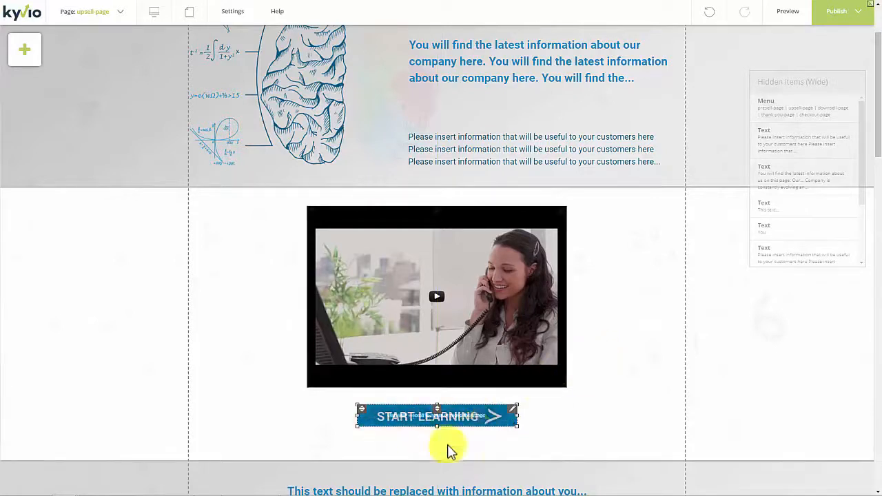
{"action": "left_click_drag", "start_coordinate": [437, 461], "coordinate": [435, 445]}
{"action": "scroll", "coordinate": [435, 445], "scroll_direction": "down", "scroll_amount": 3}
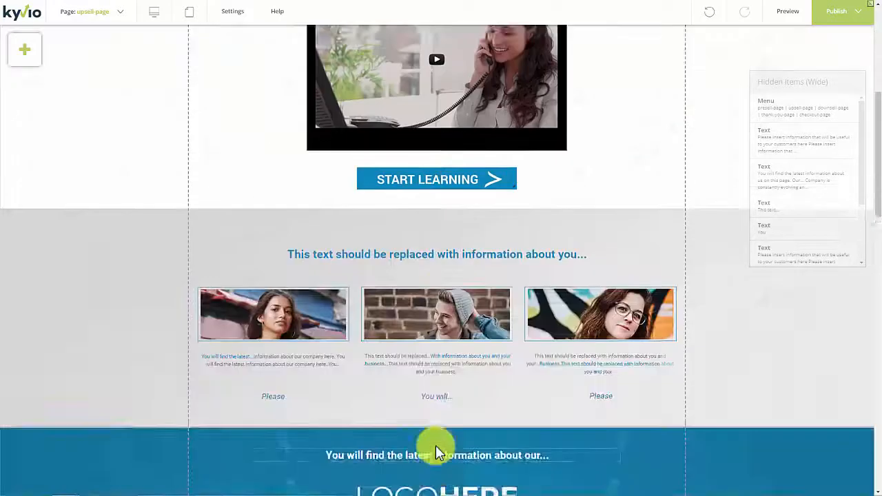
Step: Select the grey section's heading, three images and all their texts, and nudge them up
{"action": "left_click", "coordinate": [449, 233]}
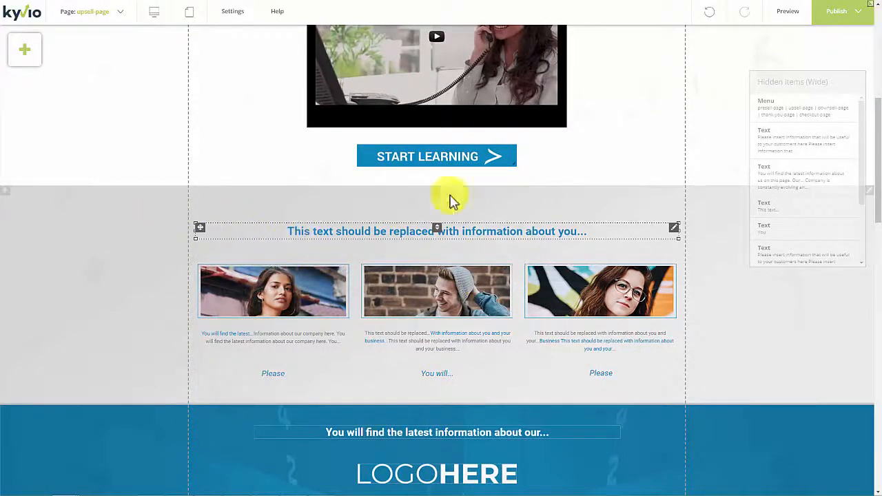
{"action": "left_click", "coordinate": [701, 392]}
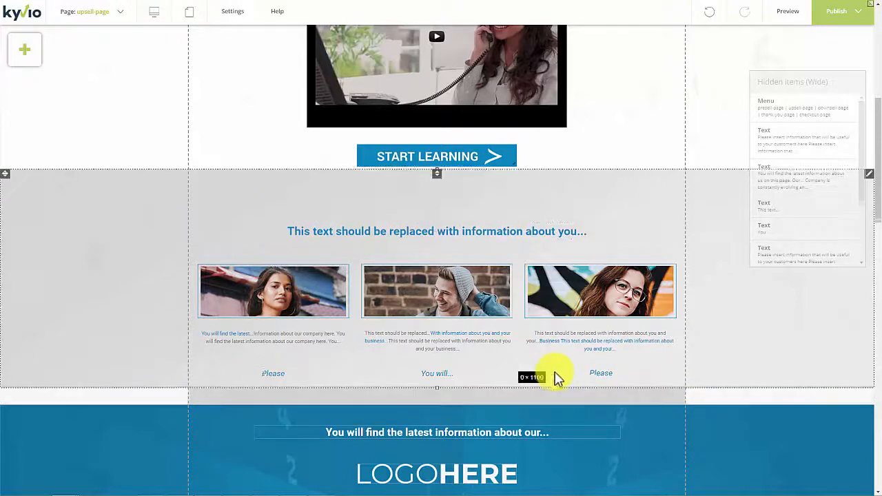
{"action": "left_click", "coordinate": [571, 372], "text": "shift"}
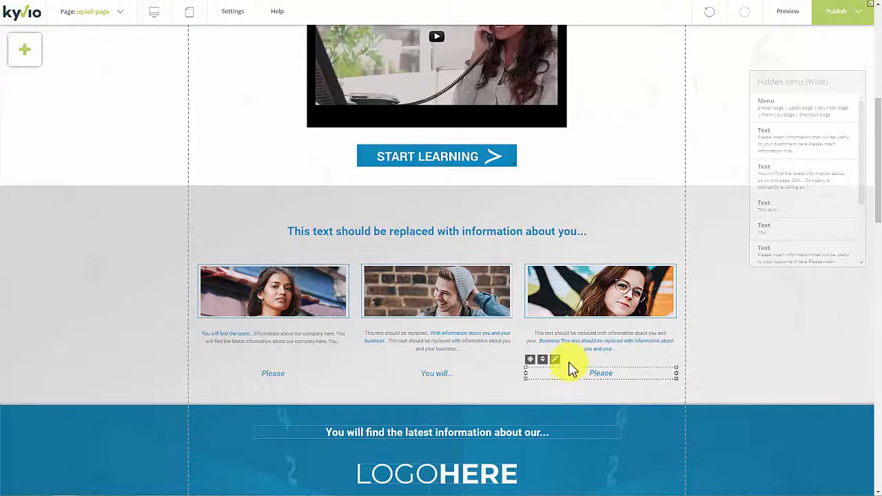
{"action": "left_click", "coordinate": [567, 304], "text": "shift"}
{"action": "left_click", "coordinate": [573, 337], "text": "shift"}
{"action": "left_click", "coordinate": [474, 344], "text": "shift"}
{"action": "left_click", "coordinate": [464, 297], "text": "shift"}
{"action": "left_click", "coordinate": [449, 376], "text": "shift"}
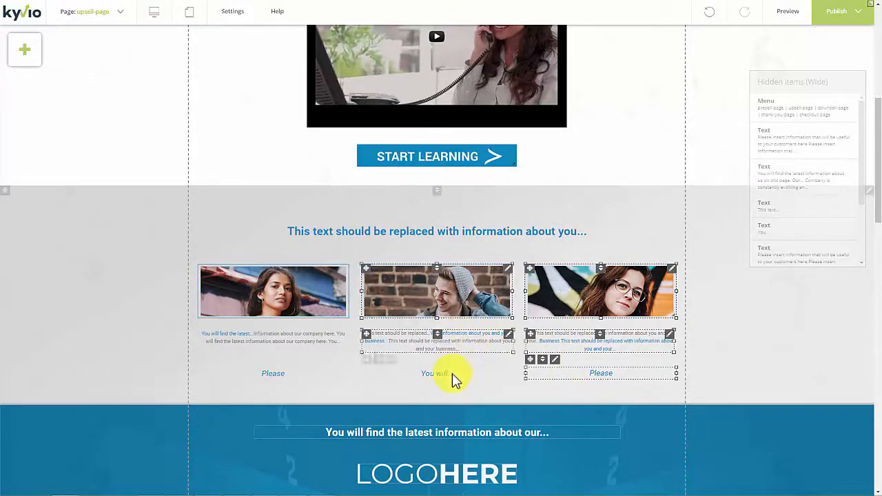
{"action": "left_click", "coordinate": [289, 370], "text": "shift"}
{"action": "left_click", "coordinate": [291, 347], "text": "shift"}
{"action": "left_click", "coordinate": [305, 295], "text": "shift"}
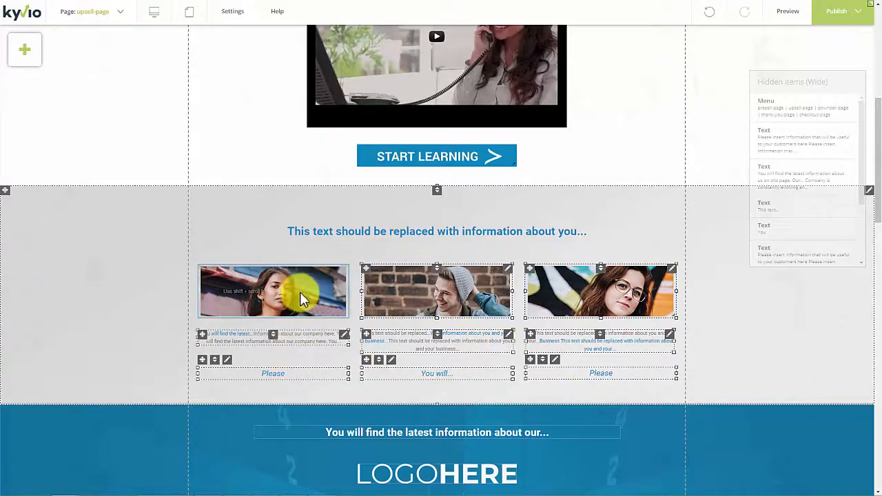
{"action": "left_click", "coordinate": [354, 237], "text": "shift"}
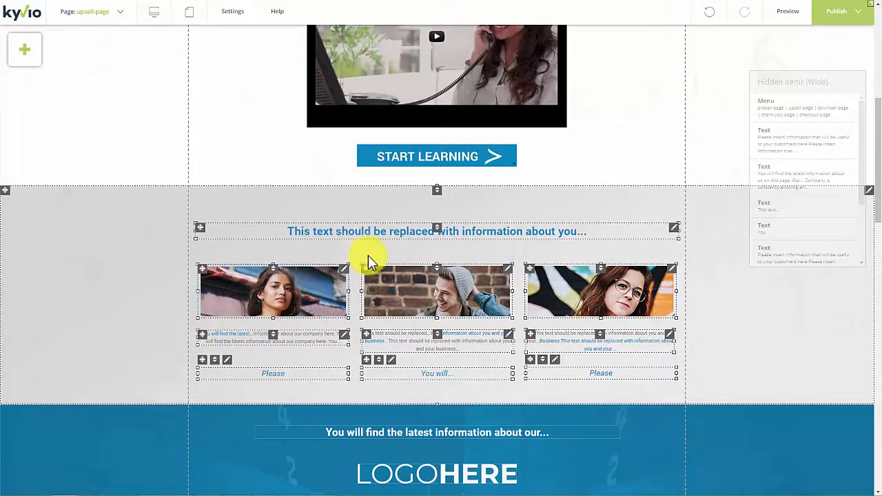
{"action": "key", "text": "Up"}
{"action": "key", "text": "Up"}
{"action": "key", "text": "Up"}
{"action": "key", "text": "Up"}
{"action": "key", "text": "Up"}
{"action": "key", "text": "Up"}
{"action": "key", "text": "Up"}
{"action": "key", "text": "Up"}
{"action": "key", "text": "Up"}
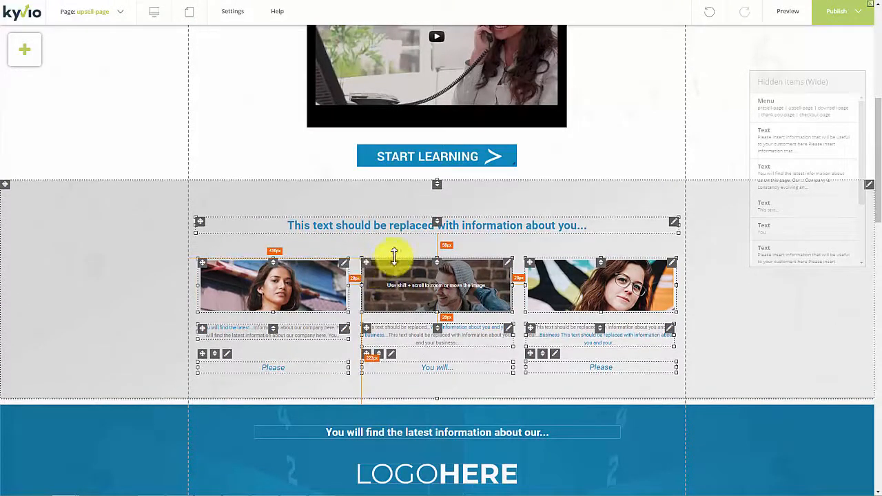
Step: Tighten the grey section's top spacing and raise the blue section's top edge to meet it
{"action": "left_click", "coordinate": [428, 199]}
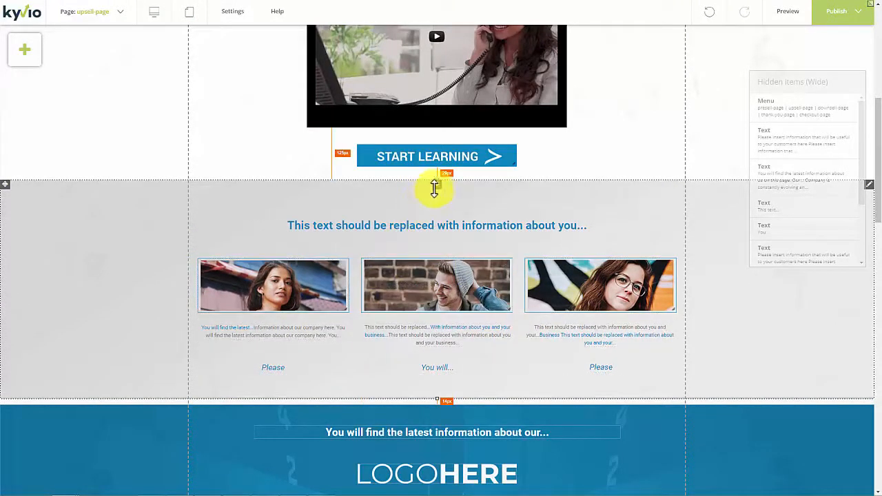
{"action": "left_click_drag", "start_coordinate": [437, 195], "coordinate": [441, 190]}
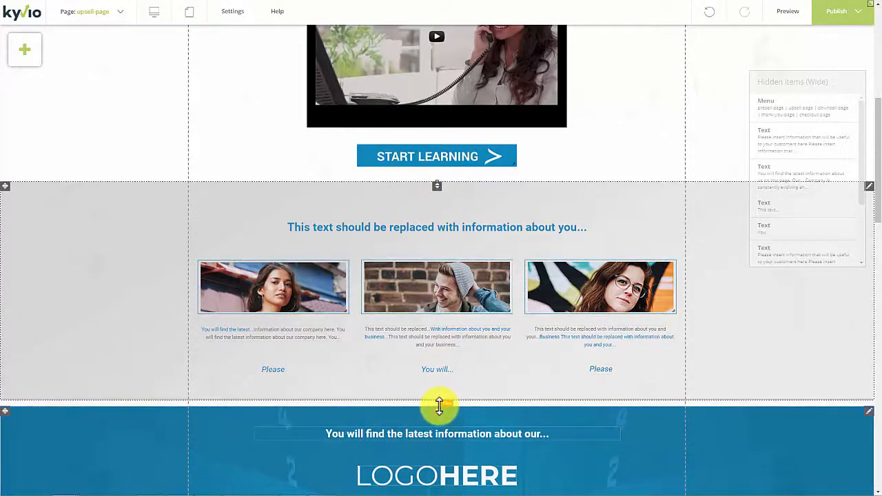
{"action": "left_click_drag", "start_coordinate": [439, 402], "coordinate": [439, 398]}
{"action": "scroll", "coordinate": [437, 405], "scroll_direction": "down", "scroll_amount": 8}
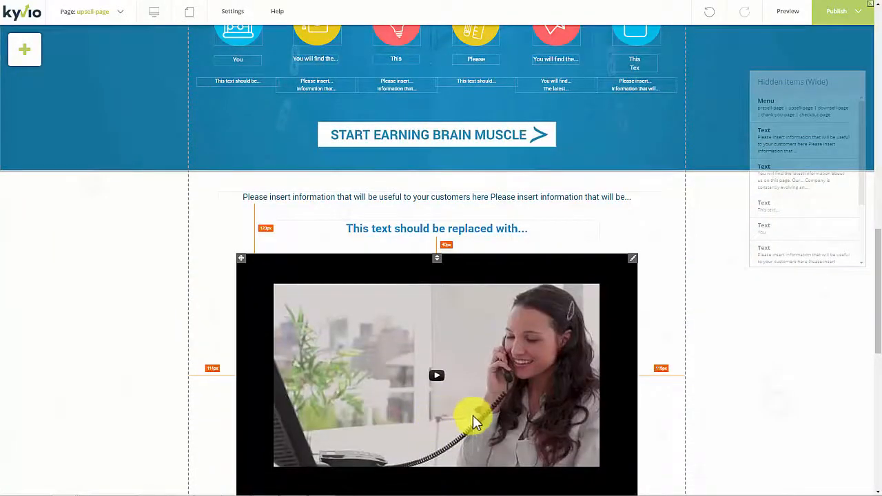
{"action": "scroll", "coordinate": [463, 384], "scroll_direction": "down", "scroll_amount": 15}
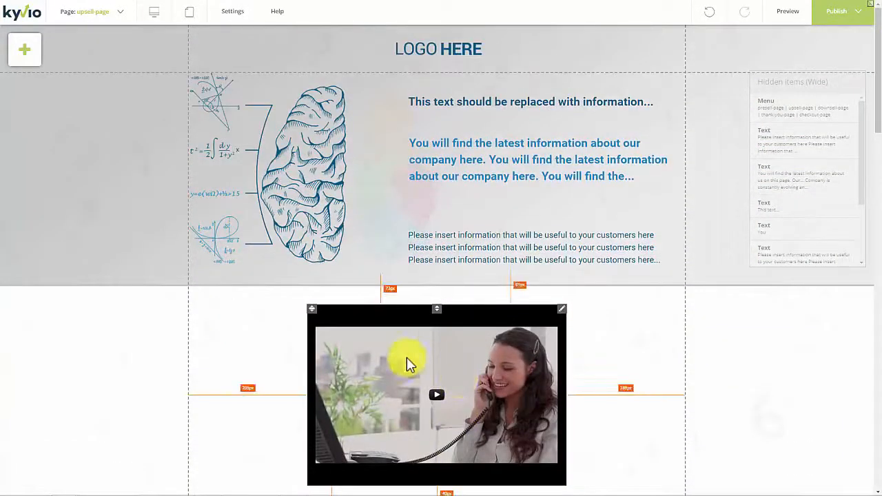
Step: Preview the Shape and Blog element choices without adding either
{"action": "left_click", "coordinate": [26, 56]}
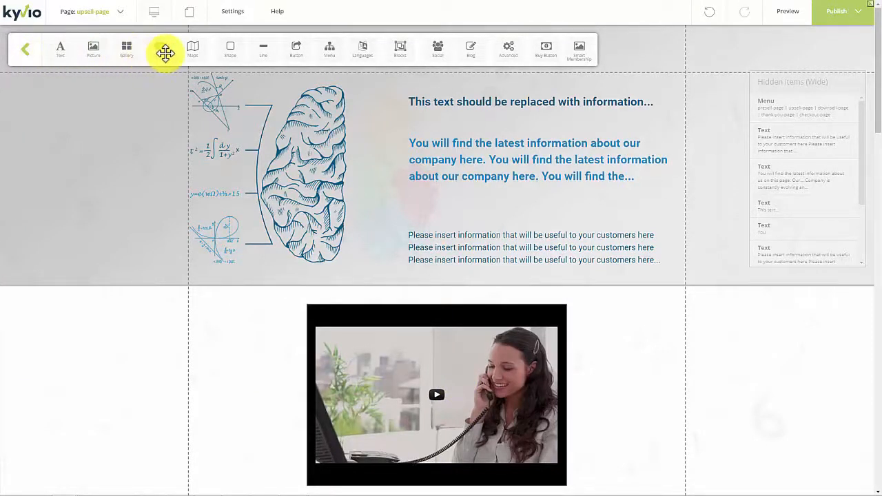
{"action": "left_click", "coordinate": [229, 53]}
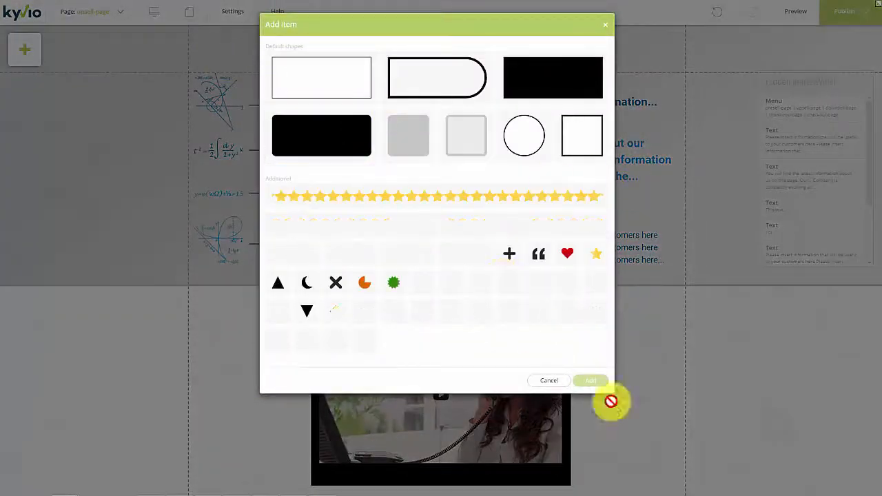
{"action": "left_click", "coordinate": [558, 385]}
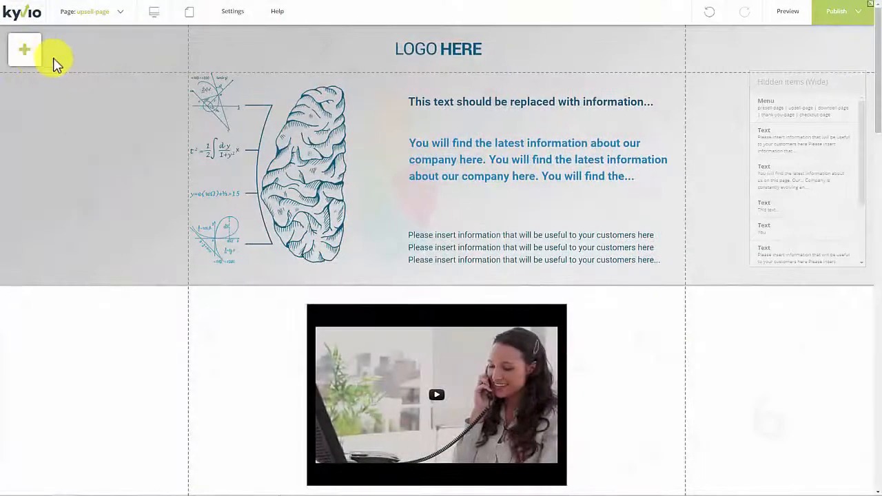
{"action": "left_click", "coordinate": [32, 61]}
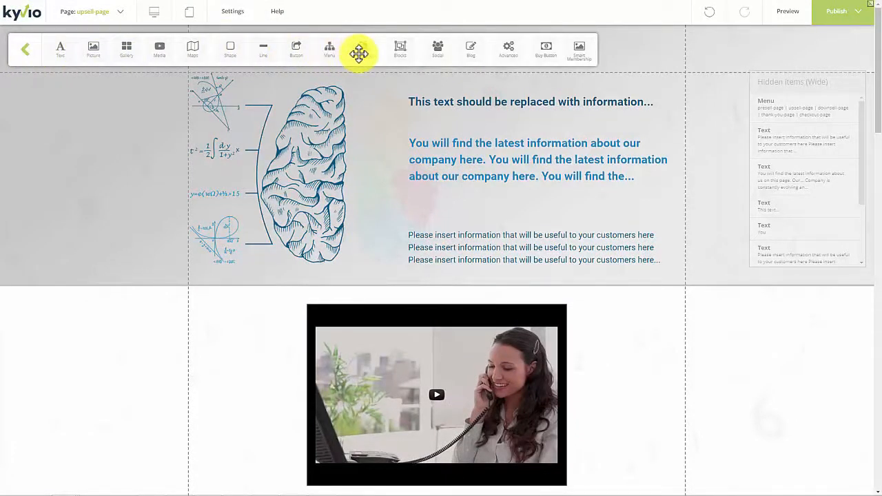
{"action": "left_click", "coordinate": [477, 50]}
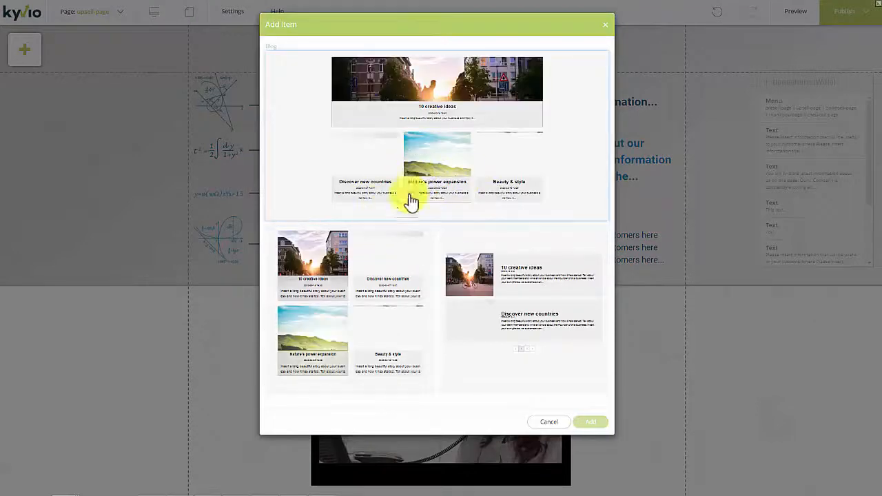
{"action": "left_click", "coordinate": [605, 25]}
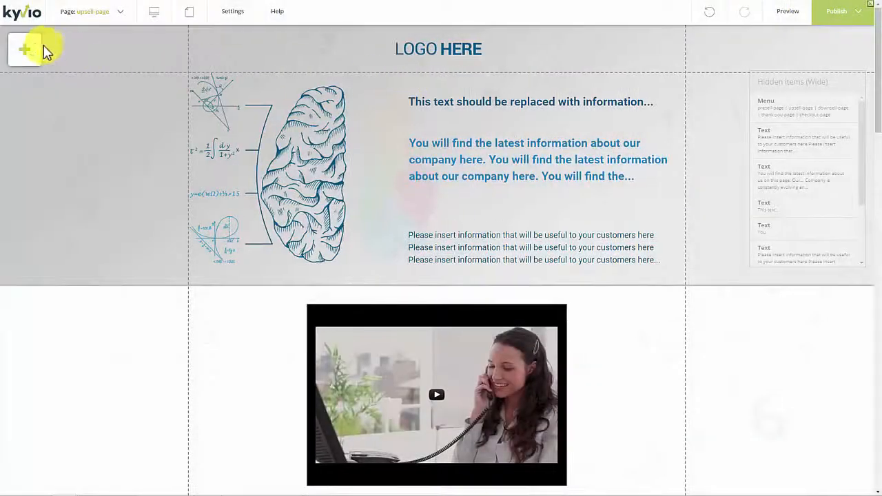
Step: Test the English dropdown language switcher, cancel it, and reopen the element palette
{"action": "left_click", "coordinate": [25, 50]}
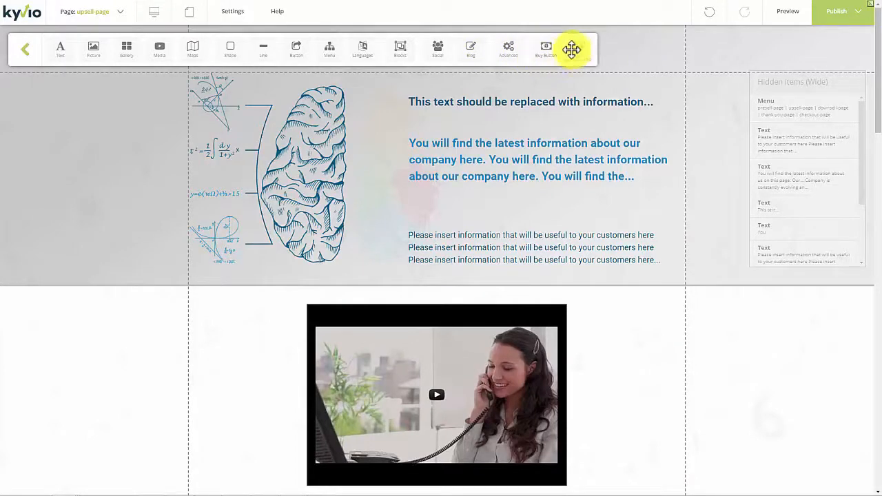
{"action": "left_click", "coordinate": [361, 51]}
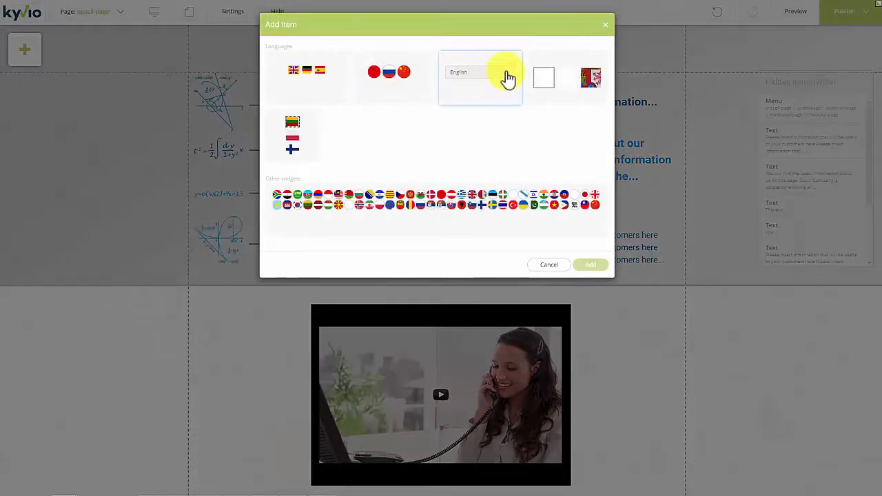
{"action": "double_click", "coordinate": [504, 110]}
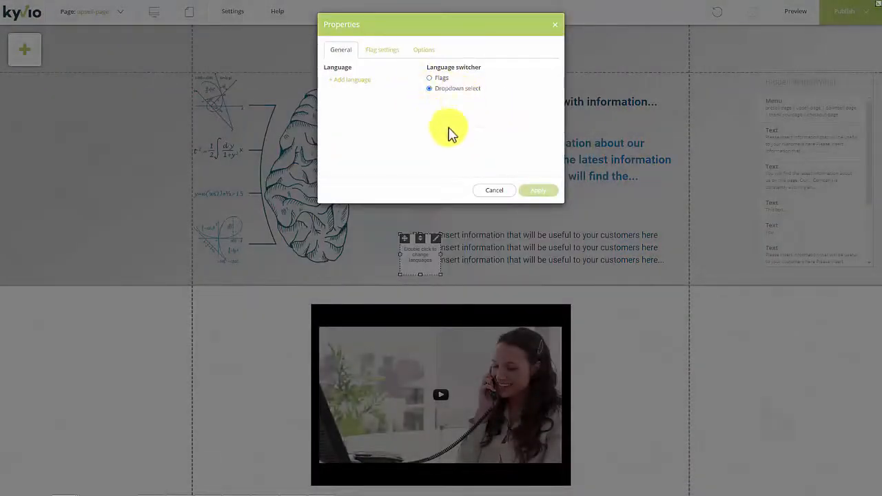
{"action": "left_click", "coordinate": [494, 190]}
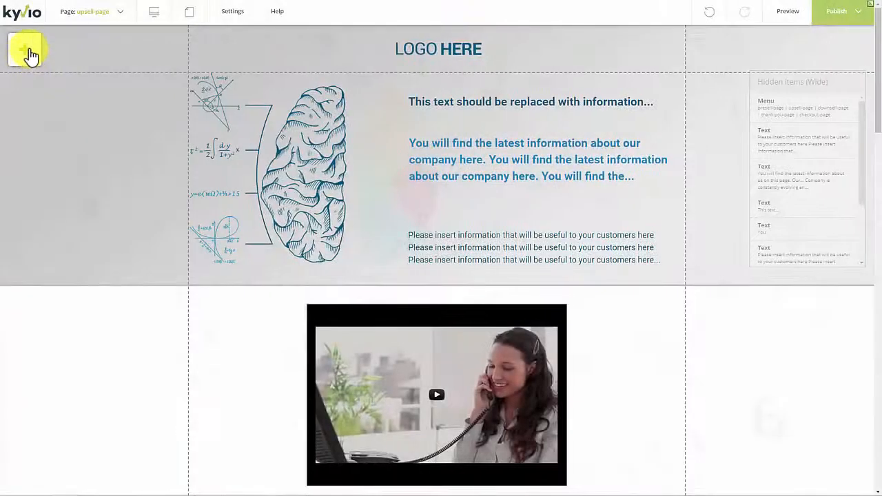
{"action": "left_click", "coordinate": [31, 54]}
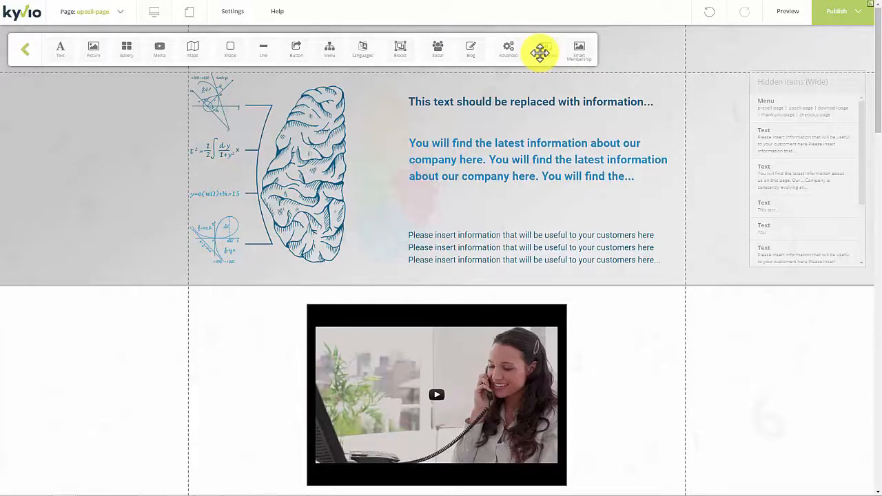
Step: Place a buy button at the top of the page and open its properties
{"action": "left_click_drag", "start_coordinate": [548, 55], "coordinate": [535, 206]}
{"action": "right_click", "coordinate": [594, 154]}
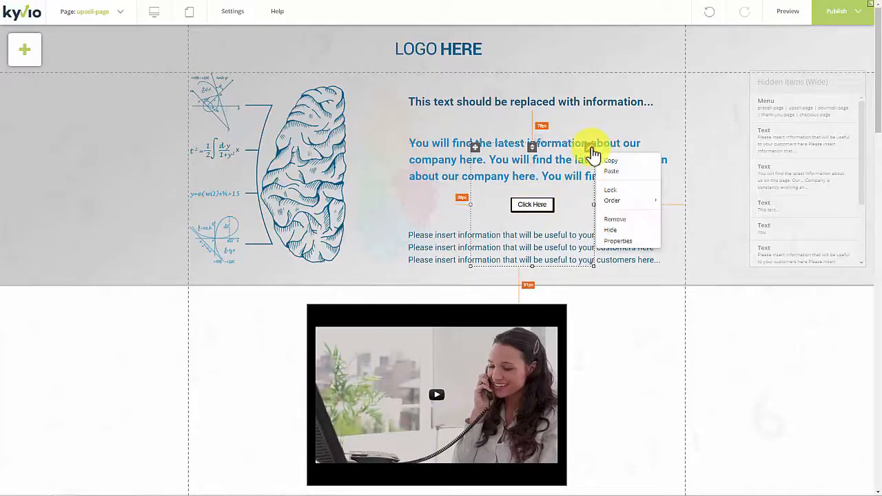
{"action": "left_click", "coordinate": [629, 242]}
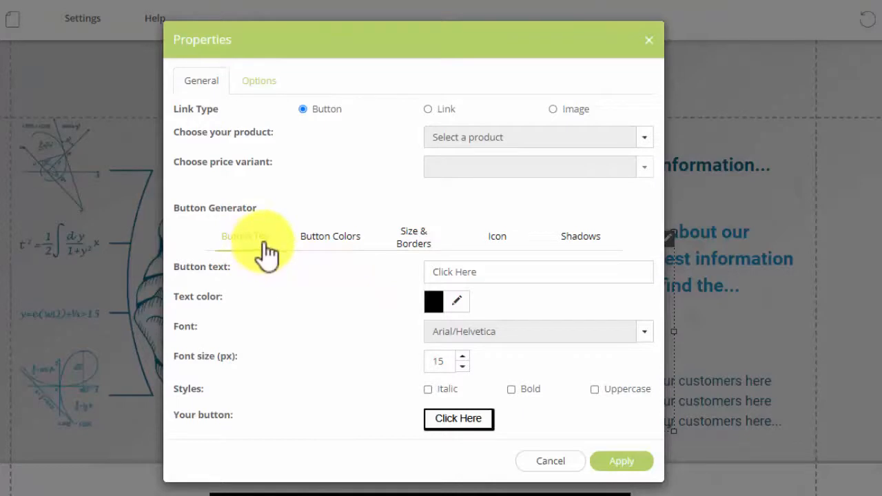
{"action": "left_click", "coordinate": [429, 241]}
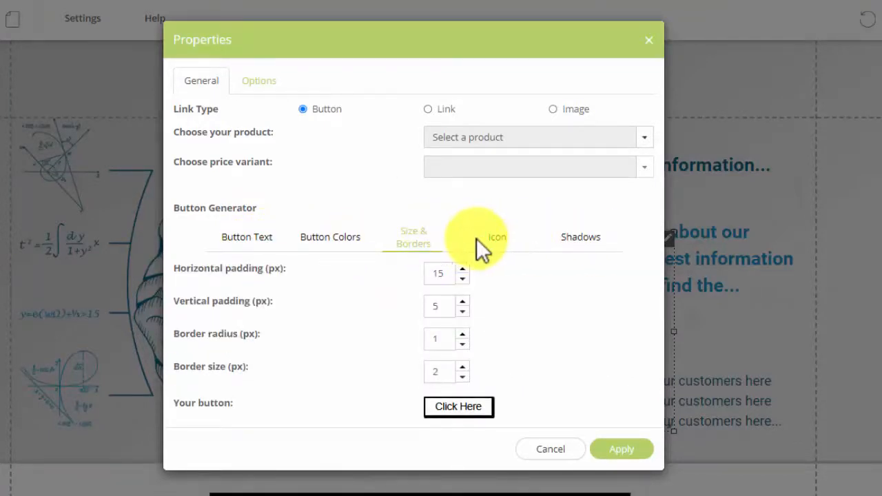
Step: Link the button to the Meetvio Sales product with the 'test' price variant
{"action": "left_click", "coordinate": [451, 146]}
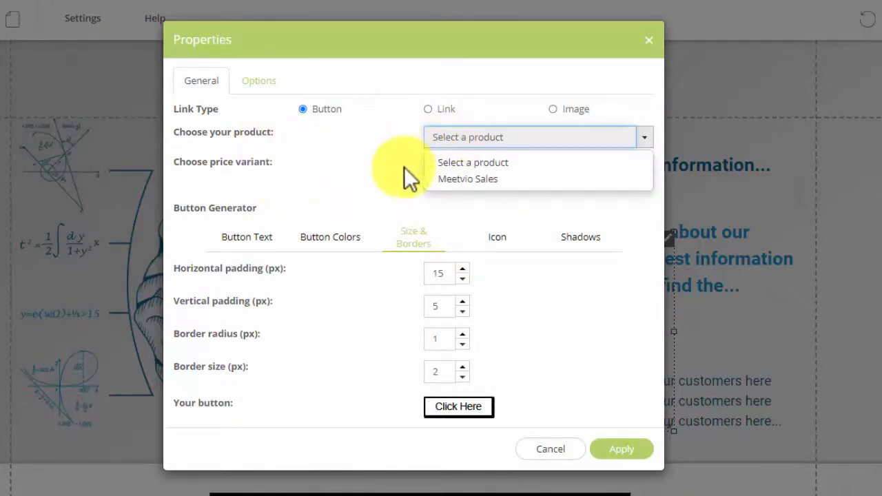
{"action": "left_click", "coordinate": [448, 181]}
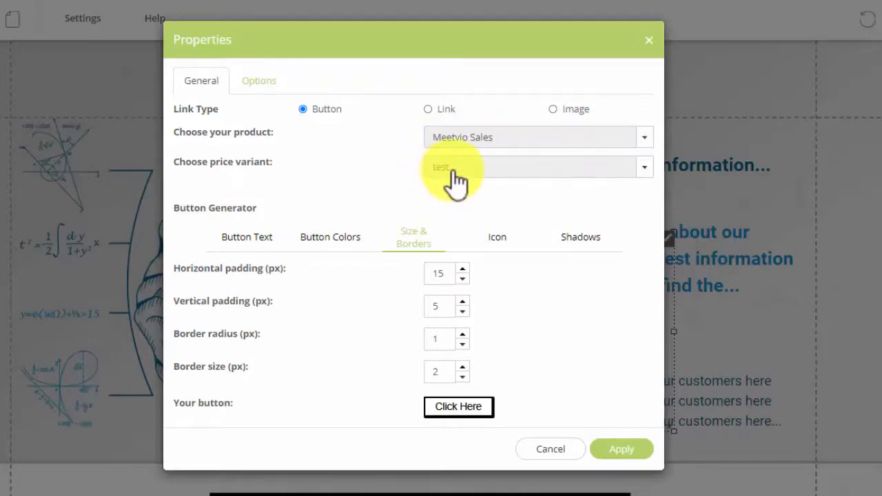
{"action": "left_click", "coordinate": [439, 174]}
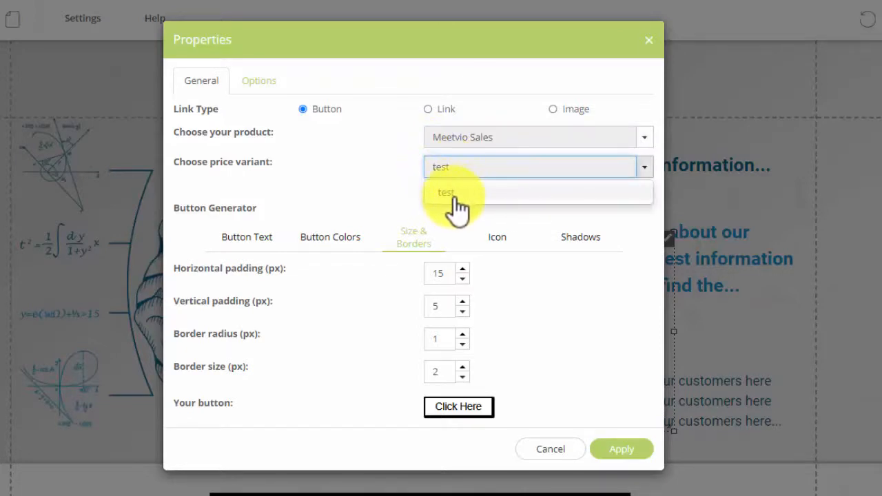
{"action": "left_click", "coordinate": [457, 199]}
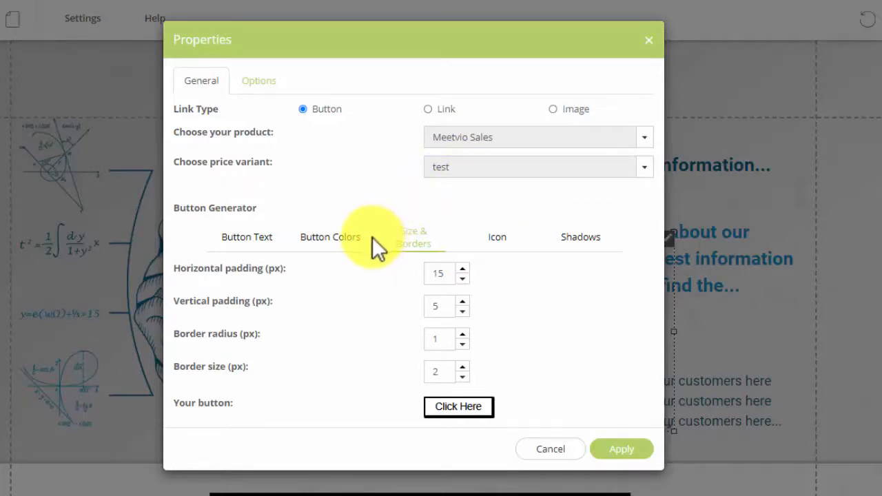
{"action": "left_click", "coordinate": [254, 82]}
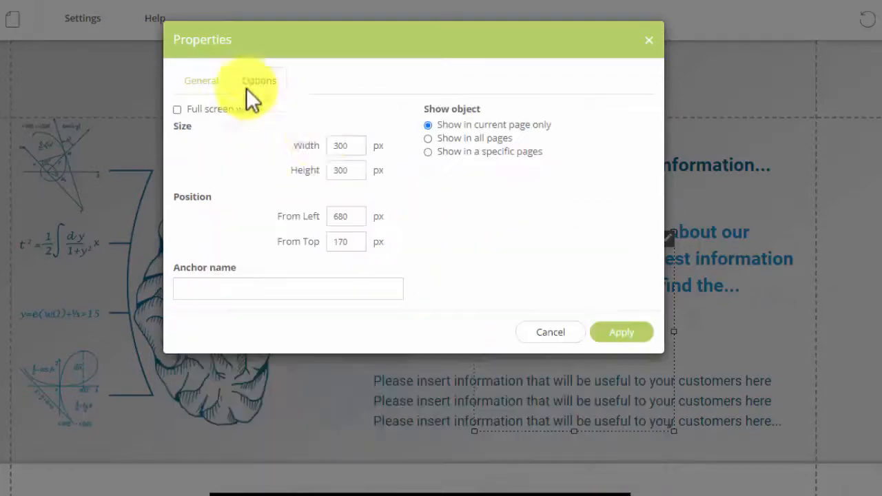
{"action": "left_click", "coordinate": [201, 83]}
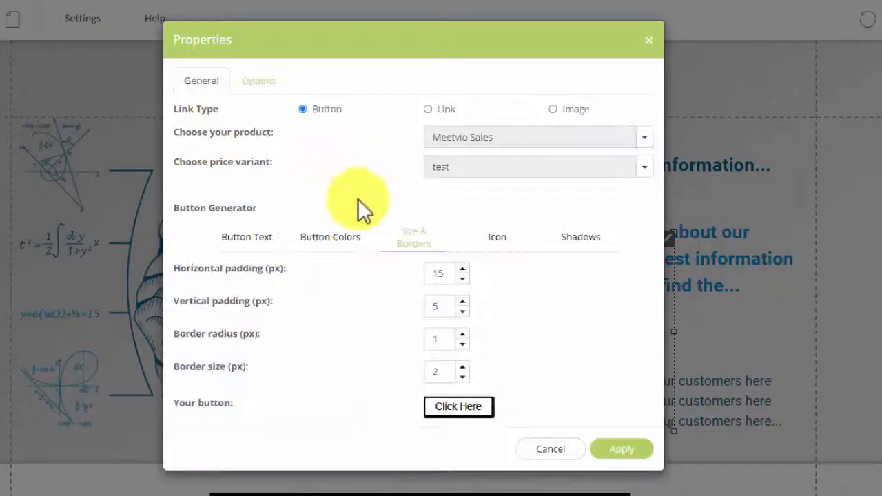
{"action": "left_click", "coordinate": [327, 245]}
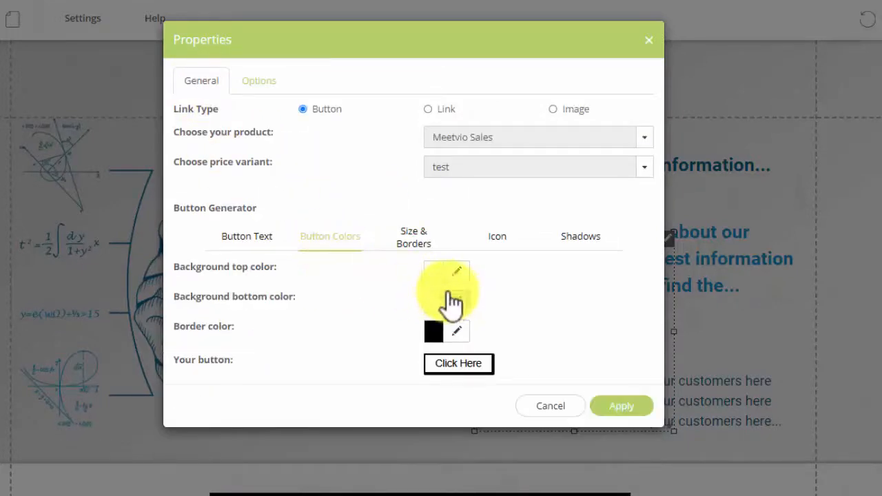
Step: Set both the top and bottom button background colours to red
{"action": "left_click", "coordinate": [455, 275]}
{"action": "left_click", "coordinate": [512, 299]}
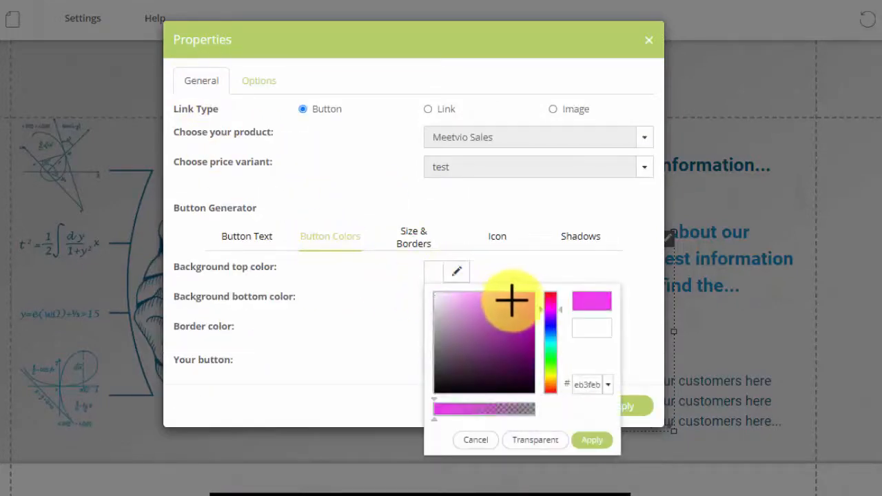
{"action": "left_click_drag", "start_coordinate": [548, 296], "coordinate": [551, 292]}
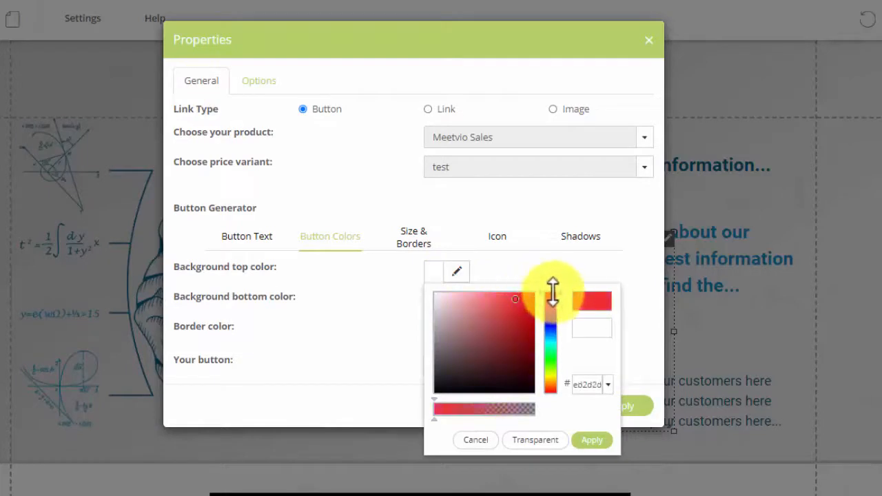
{"action": "left_click", "coordinate": [591, 440]}
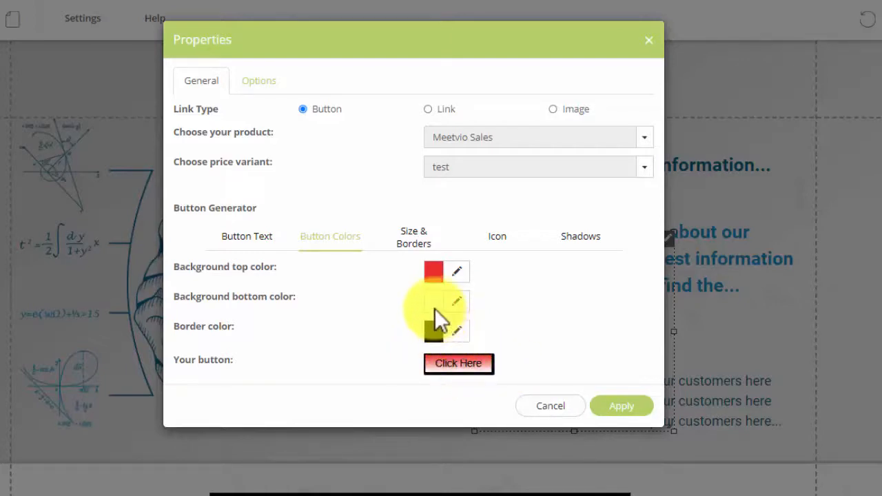
{"action": "left_click", "coordinate": [461, 308]}
{"action": "left_click_drag", "start_coordinate": [506, 325], "coordinate": [530, 324]}
{"action": "left_click", "coordinate": [552, 322]}
{"action": "left_click", "coordinate": [585, 469]}
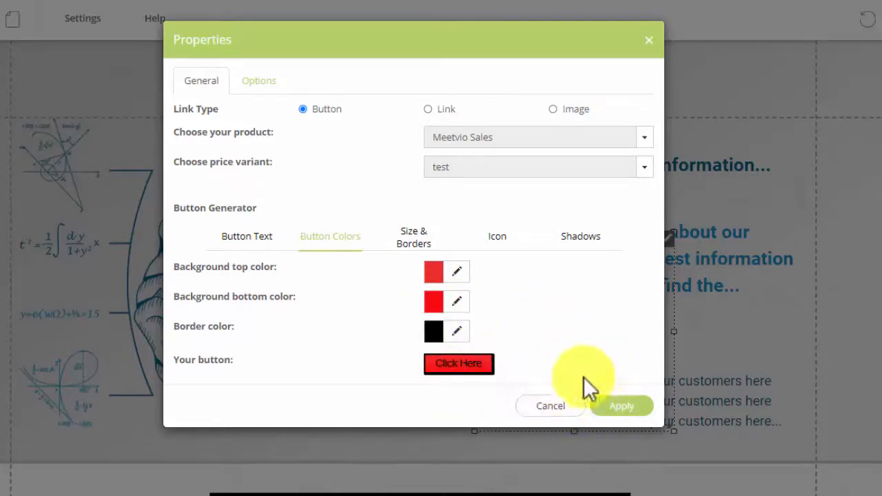
Step: Change the button label to 'GO BUY NOW' and apply the settings
{"action": "left_click", "coordinate": [270, 242]}
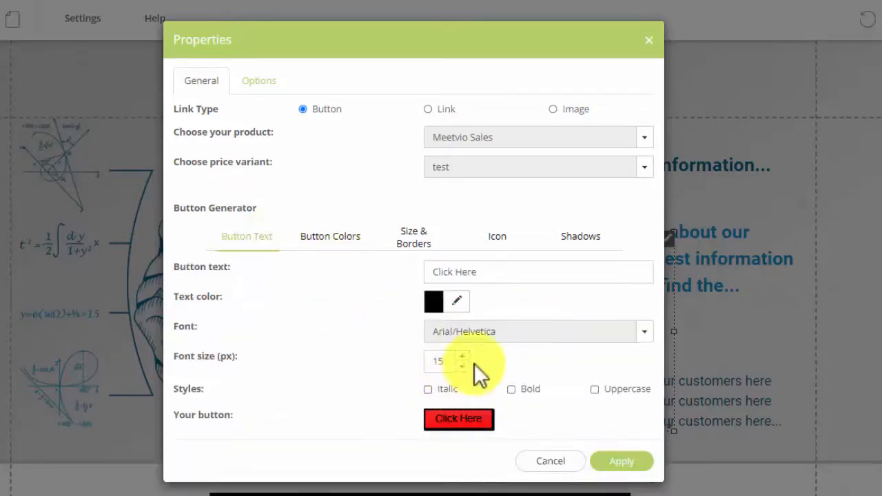
{"action": "left_click", "coordinate": [476, 274]}
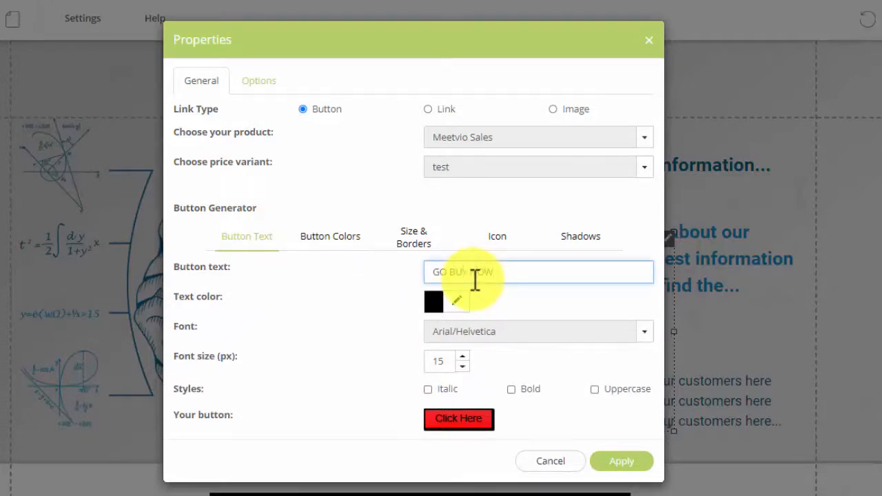
{"action": "type", "text": "GO BUY NOW"}
{"action": "left_click", "coordinate": [618, 462]}
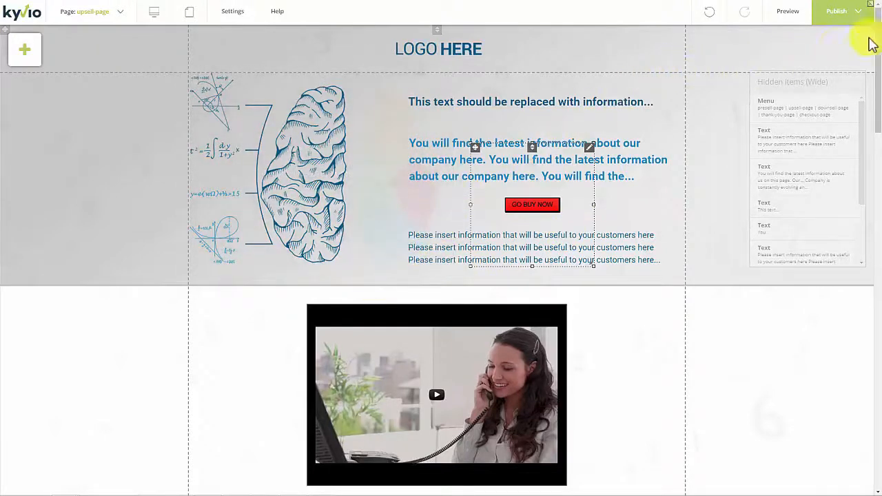
Step: Publish the edited upsell page with its red GO BUY NOW button
{"action": "left_click", "coordinate": [858, 11]}
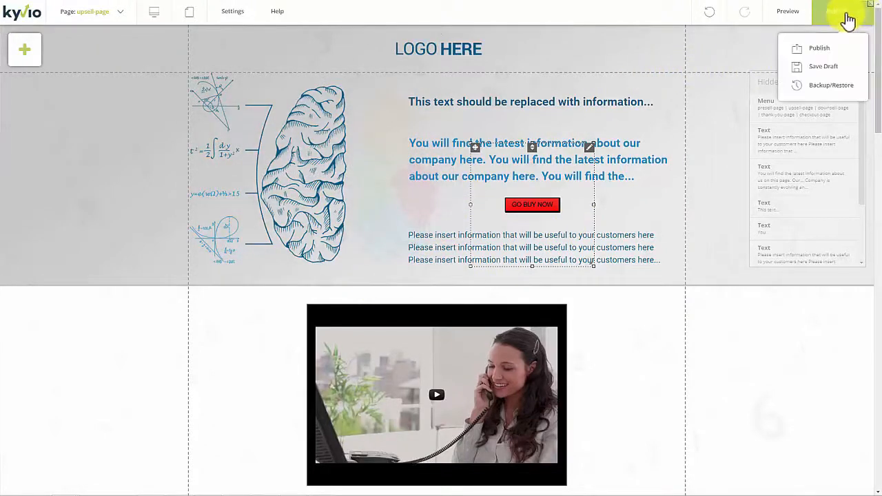
{"action": "left_click", "coordinate": [822, 52]}
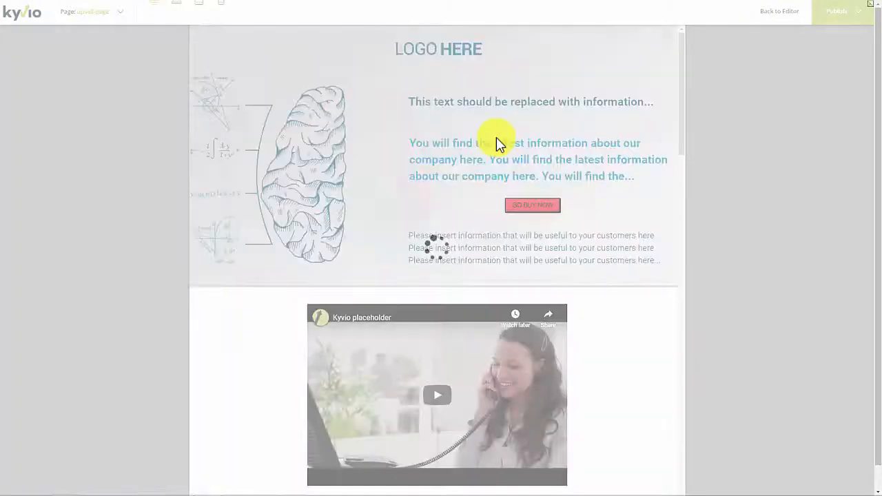
Step: Return to the editor and change the upsell page's layout from Wide to Auto Layout
{"action": "scroll", "coordinate": [496, 185], "scroll_direction": "down", "scroll_amount": 10}
{"action": "scroll", "coordinate": [494, 207], "scroll_direction": "up", "scroll_amount": 10}
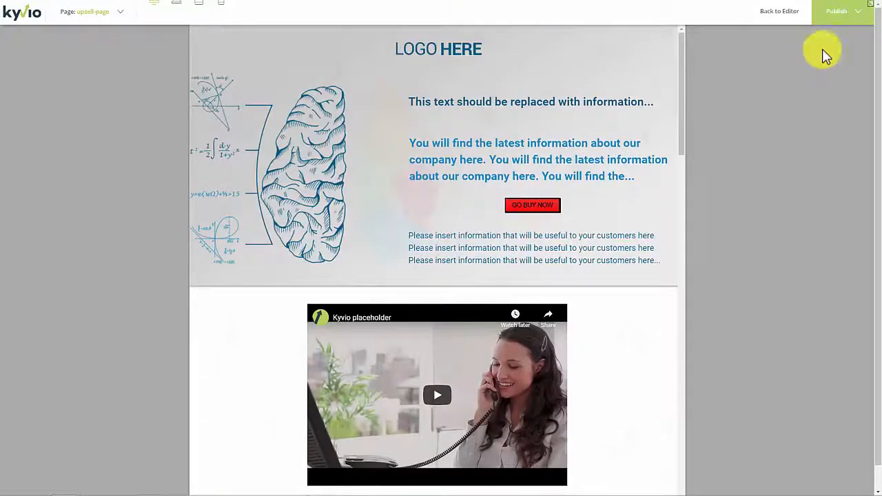
{"action": "left_click", "coordinate": [782, 11]}
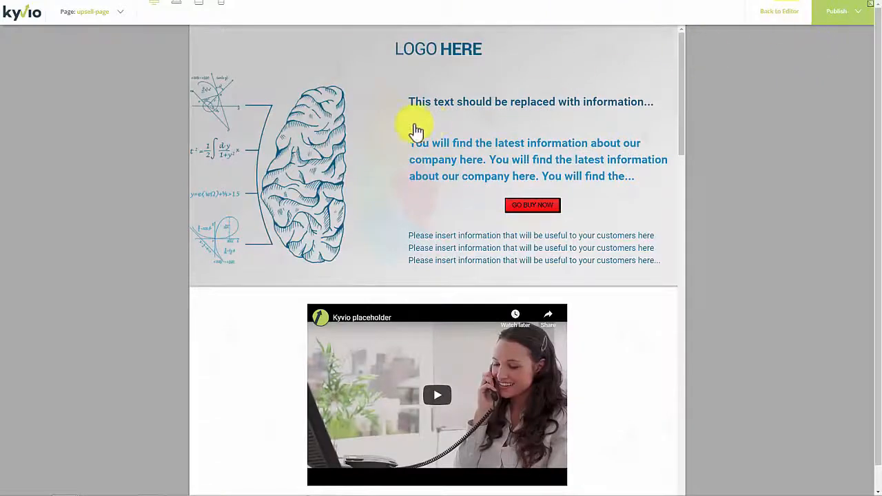
{"action": "left_click", "coordinate": [157, 14]}
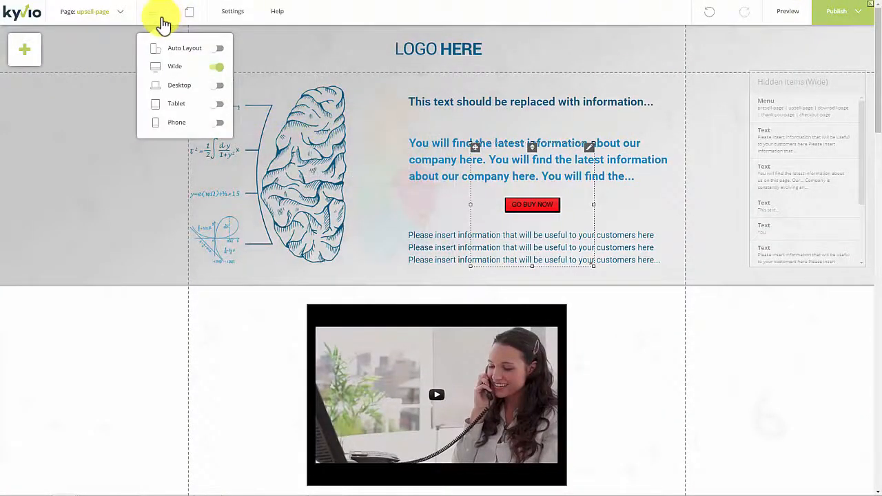
{"action": "left_click", "coordinate": [219, 50]}
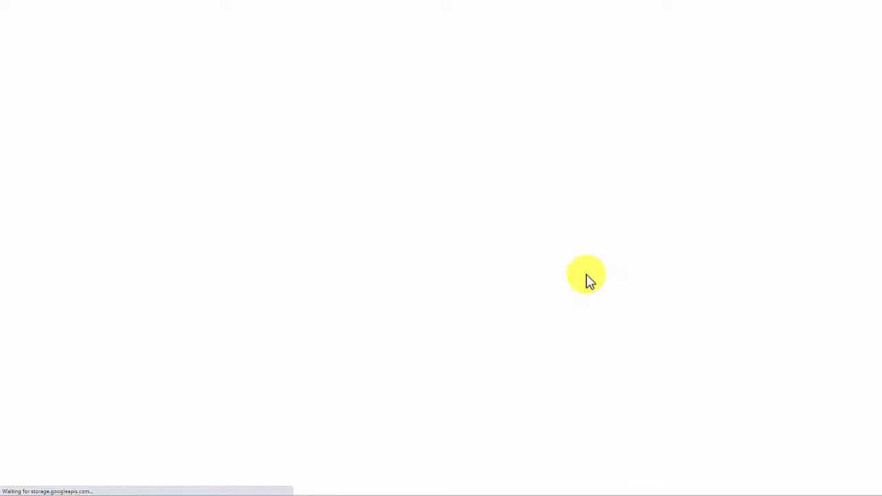
Step: Scroll through the live upsell page to check the published result
{"action": "scroll", "coordinate": [579, 276], "scroll_direction": "down", "scroll_amount": 10}
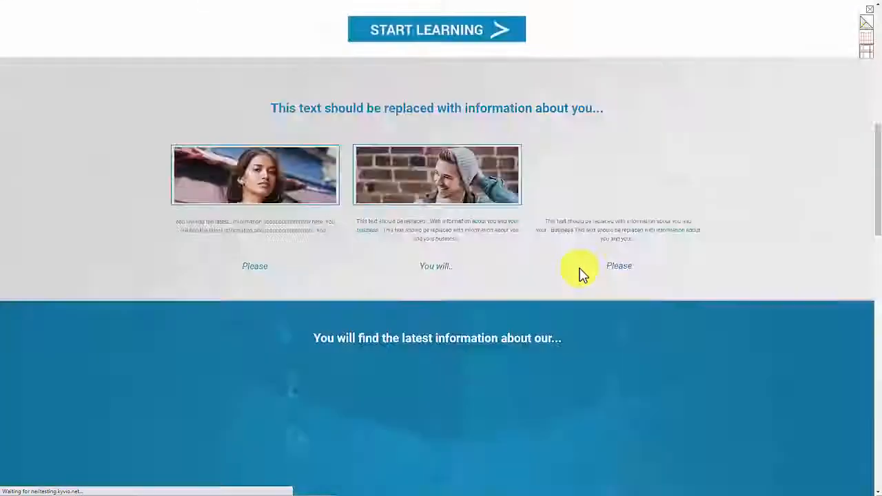
{"action": "scroll", "coordinate": [577, 294], "scroll_direction": "up", "scroll_amount": 10}
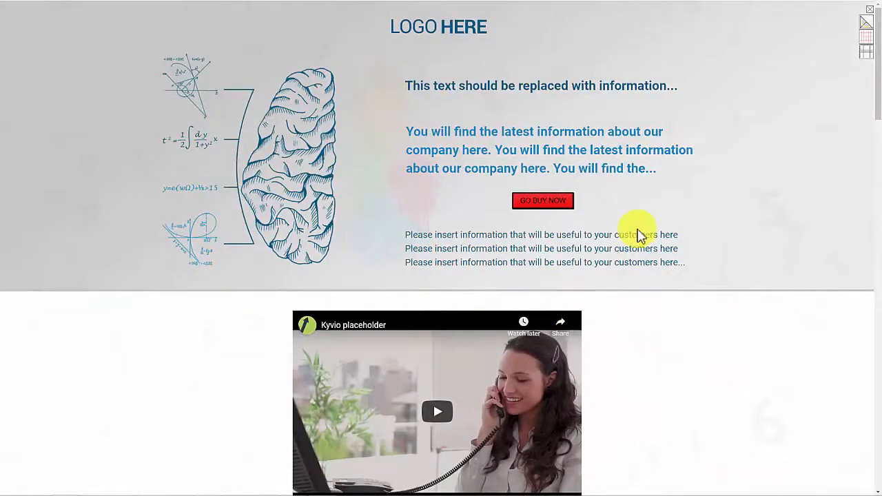
{"action": "scroll", "coordinate": [636, 240], "scroll_direction": "down", "scroll_amount": 10}
{"action": "scroll", "coordinate": [637, 248], "scroll_direction": "up", "scroll_amount": 8}
{"action": "scroll", "coordinate": [636, 254], "scroll_direction": "down", "scroll_amount": 5}
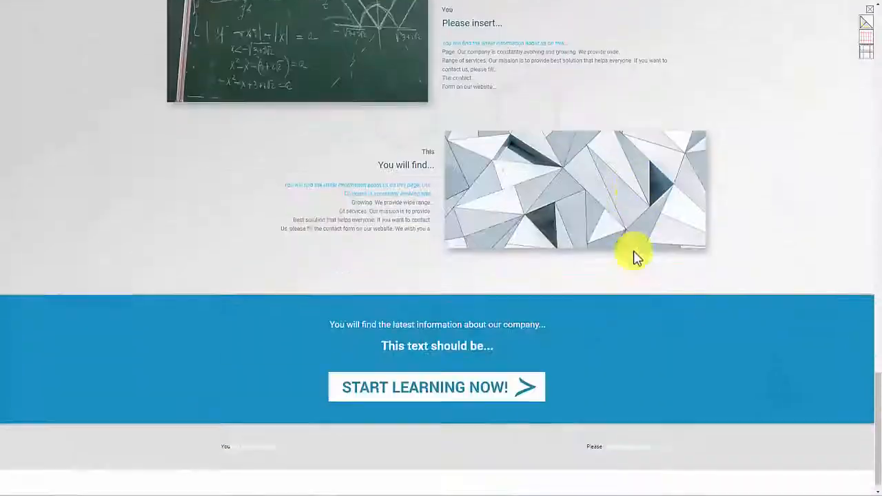
{"action": "scroll", "coordinate": [626, 307], "scroll_direction": "up", "scroll_amount": 10}
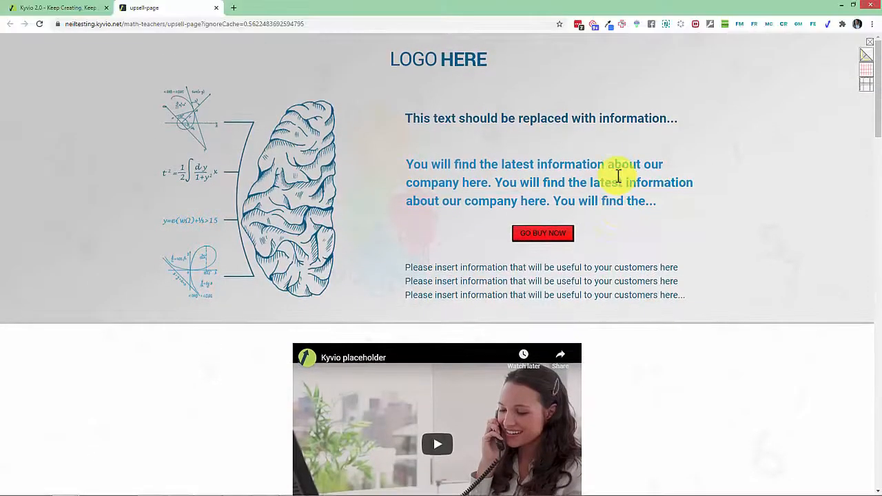
{"action": "scroll", "coordinate": [538, 185], "scroll_direction": "down", "scroll_amount": 6}
{"action": "scroll", "coordinate": [536, 219], "scroll_direction": "down", "scroll_amount": 8}
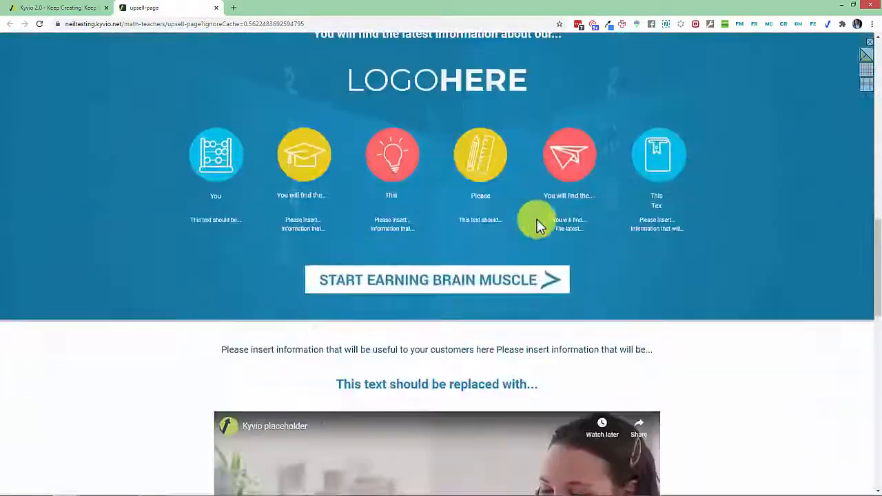
{"action": "scroll", "coordinate": [536, 222], "scroll_direction": "up", "scroll_amount": 12}
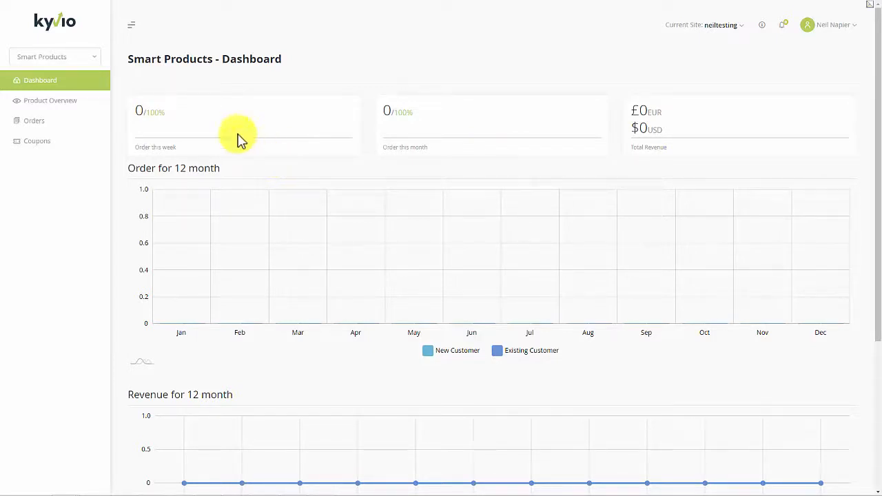
Step: Go to the Smart Products overview and start a new product with + New Product
{"action": "scroll", "coordinate": [310, 301], "scroll_direction": "down", "scroll_amount": 3}
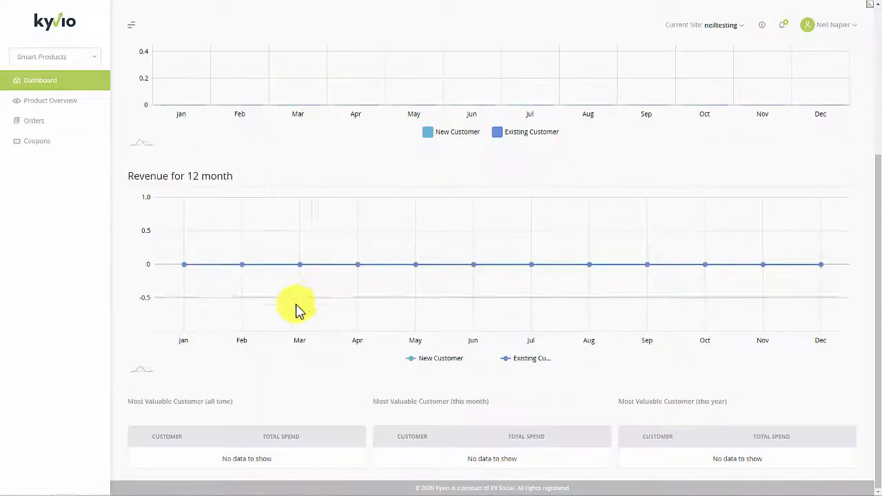
{"action": "scroll", "coordinate": [165, 179], "scroll_direction": "up", "scroll_amount": 3}
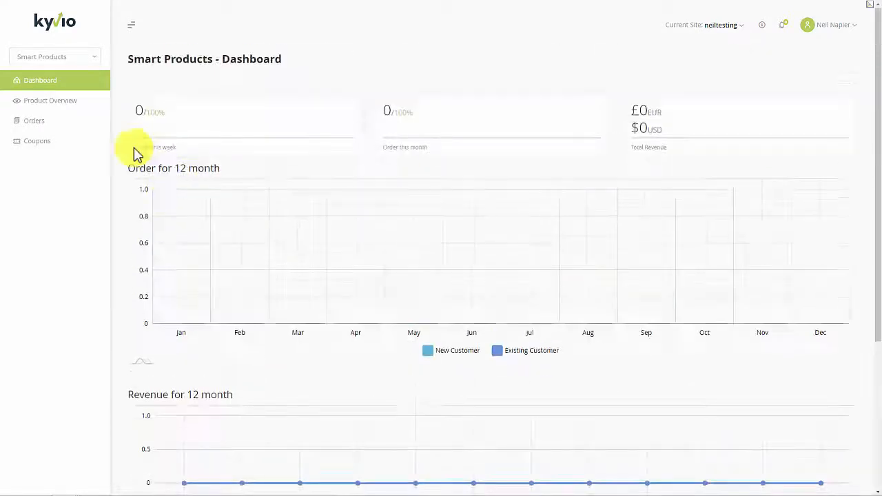
{"action": "left_click", "coordinate": [74, 109]}
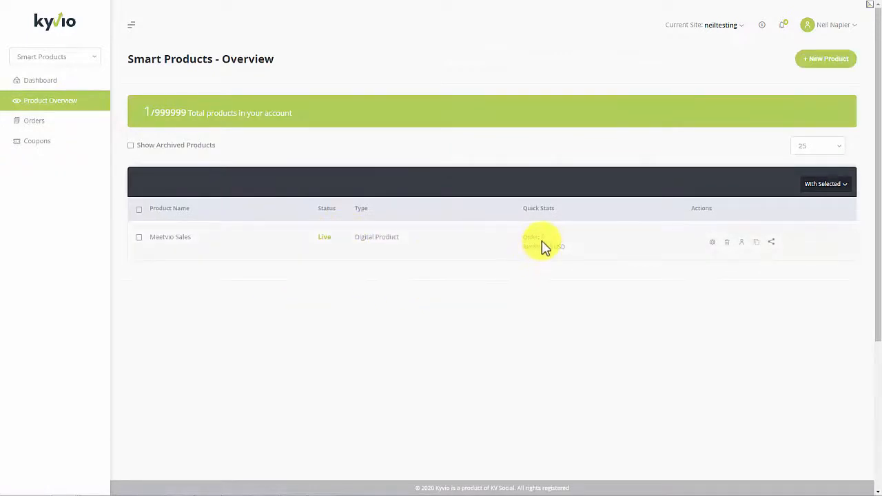
{"action": "double_click", "coordinate": [544, 238]}
{"action": "double_click", "coordinate": [556, 249]}
{"action": "left_click", "coordinate": [573, 273]}
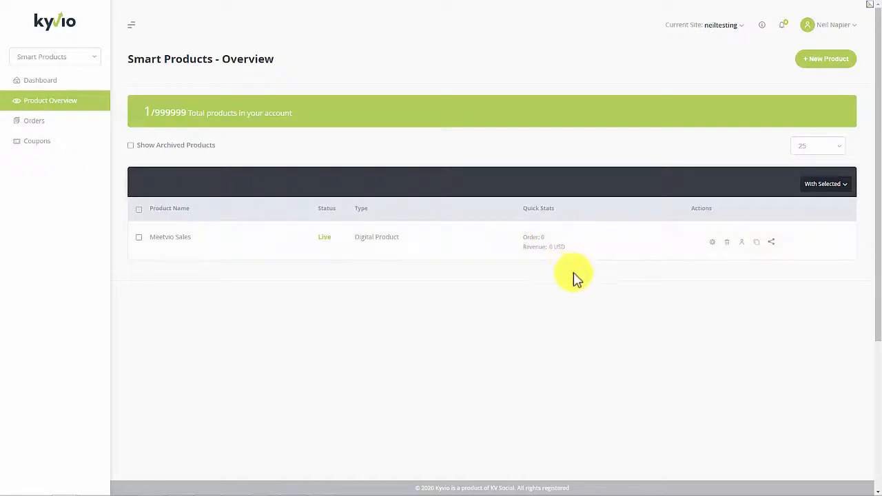
{"action": "left_click", "coordinate": [827, 69]}
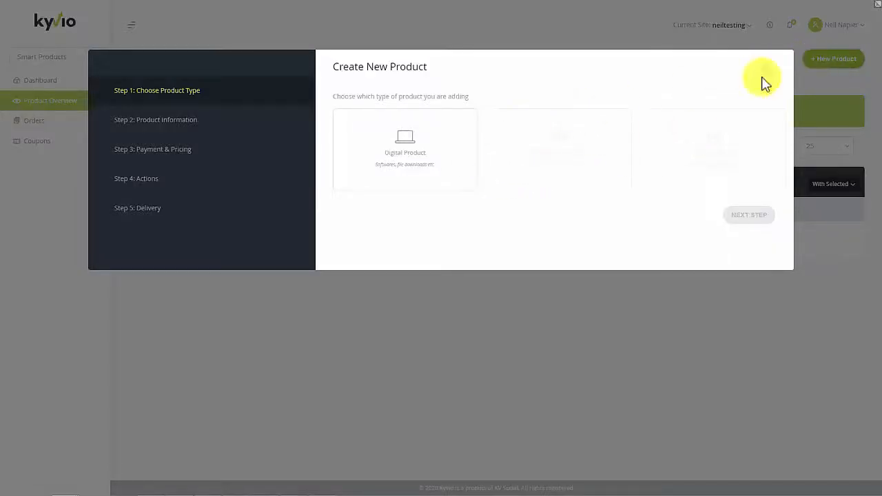
Step: Choose Digital Product and fill the support link with the suggested address
{"action": "left_click", "coordinate": [443, 185]}
{"action": "left_click", "coordinate": [730, 218]}
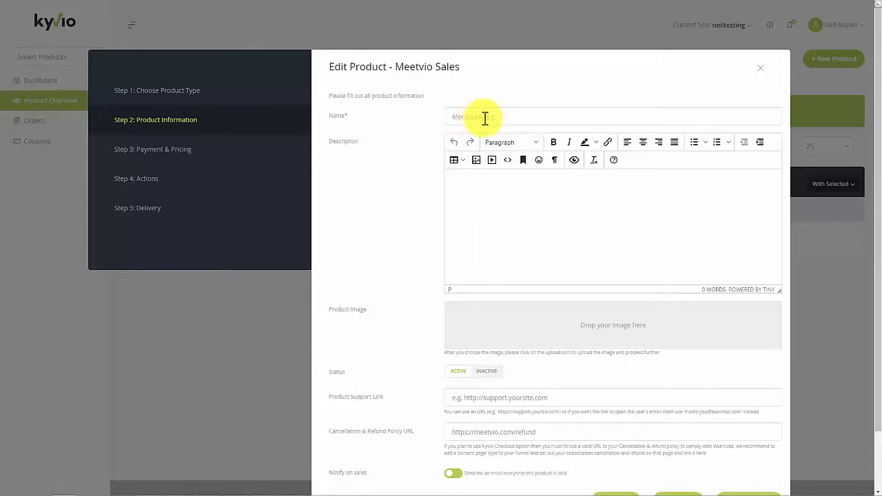
{"action": "scroll", "coordinate": [506, 262], "scroll_direction": "down", "scroll_amount": 2}
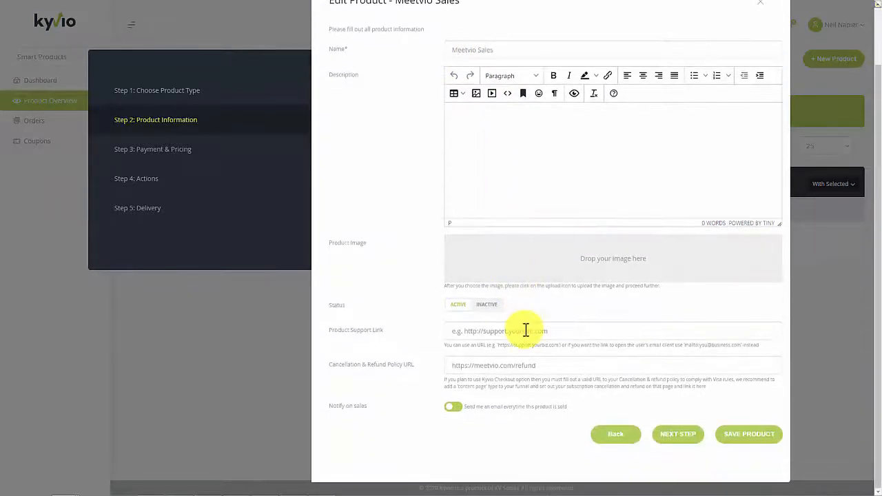
{"action": "left_click", "coordinate": [526, 333]}
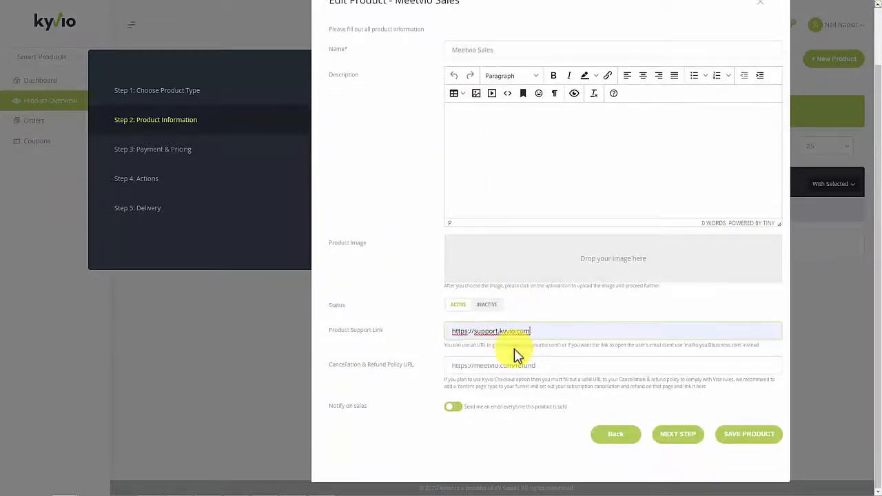
{"action": "left_click", "coordinate": [516, 353]}
{"action": "left_click", "coordinate": [680, 437]}
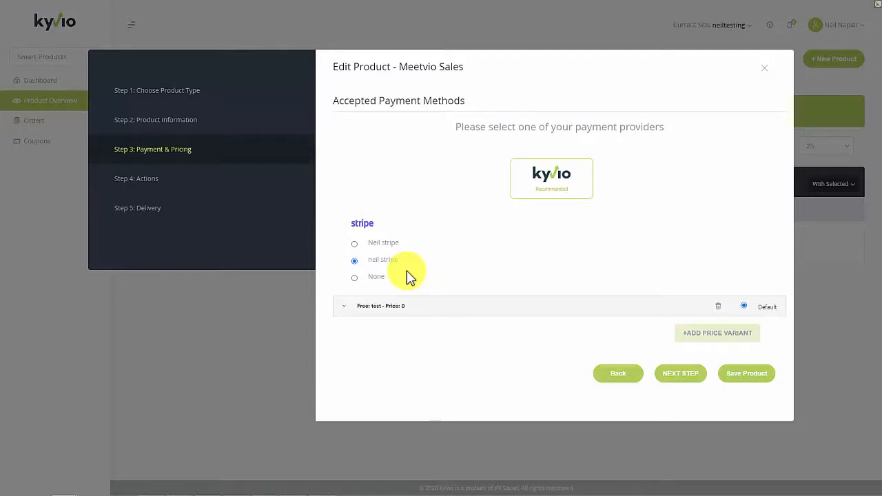
Step: Make the price variant a Subscription priced at 69
{"action": "left_click", "coordinate": [370, 313]}
{"action": "scroll", "coordinate": [482, 335], "scroll_direction": "down", "scroll_amount": 4}
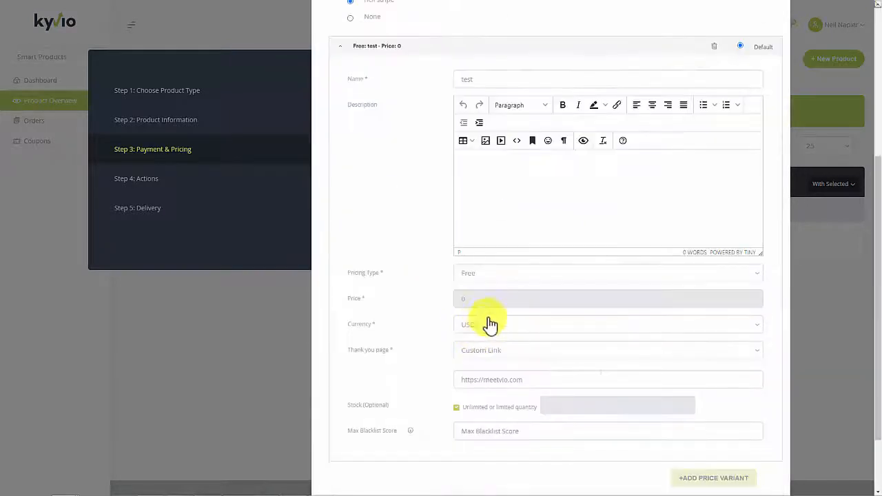
{"action": "left_click", "coordinate": [485, 276]}
{"action": "left_click", "coordinate": [483, 326]}
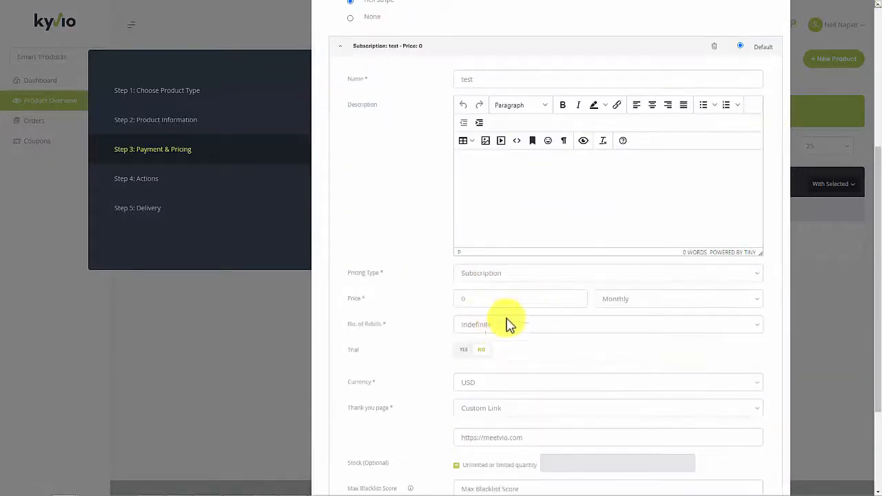
{"action": "left_click", "coordinate": [498, 300]}
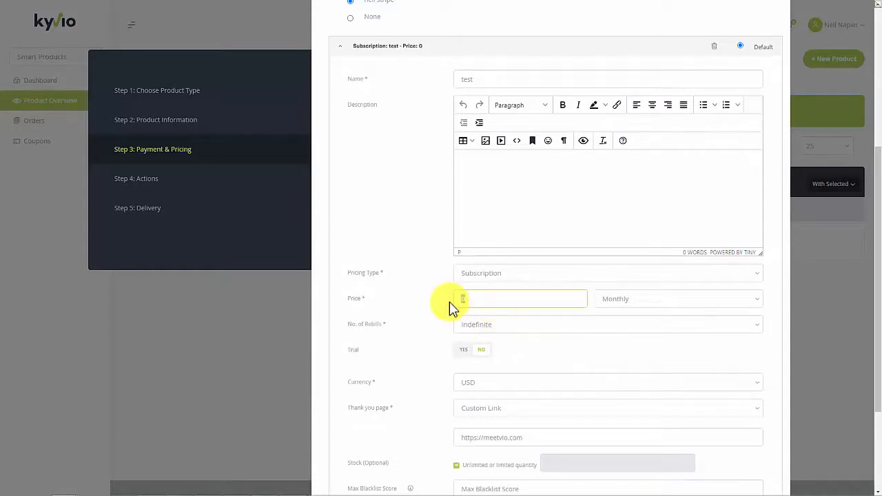
{"action": "type", "text": "69"}
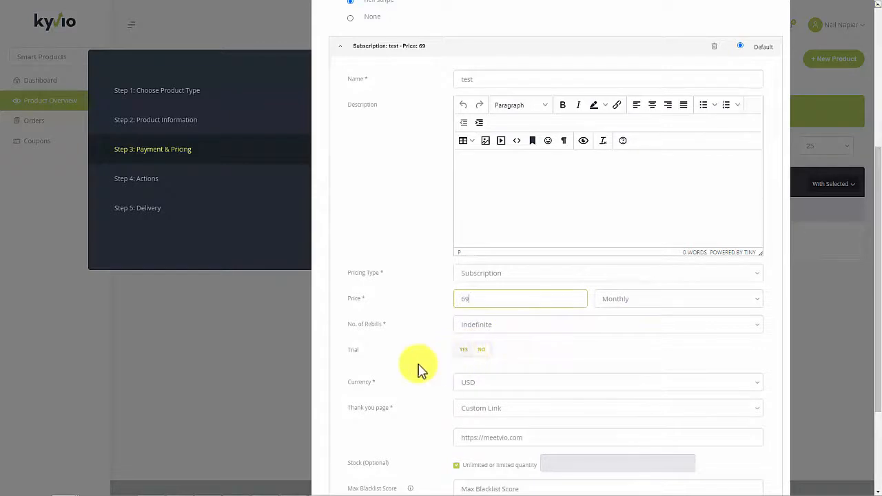
Step: Append /ty to the thank-you page URL and save the product
{"action": "scroll", "coordinate": [427, 378], "scroll_direction": "down", "scroll_amount": 1}
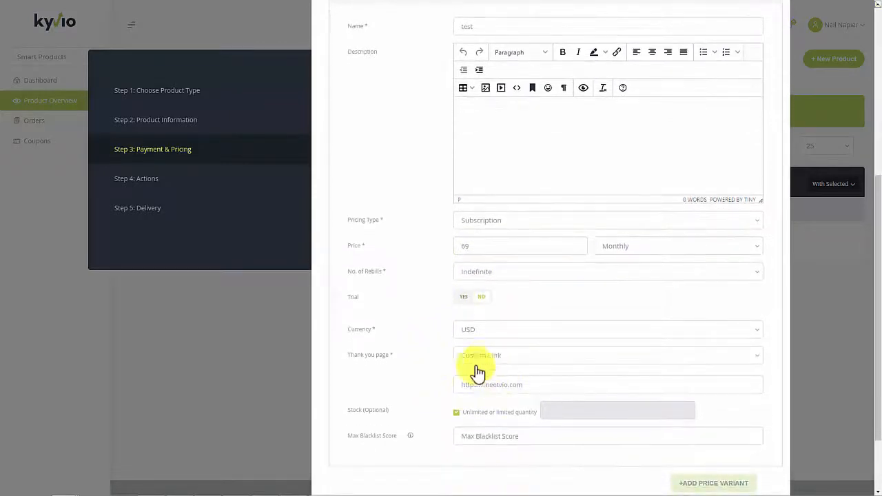
{"action": "scroll", "coordinate": [447, 370], "scroll_direction": "down", "scroll_amount": 1}
{"action": "left_click", "coordinate": [531, 364]}
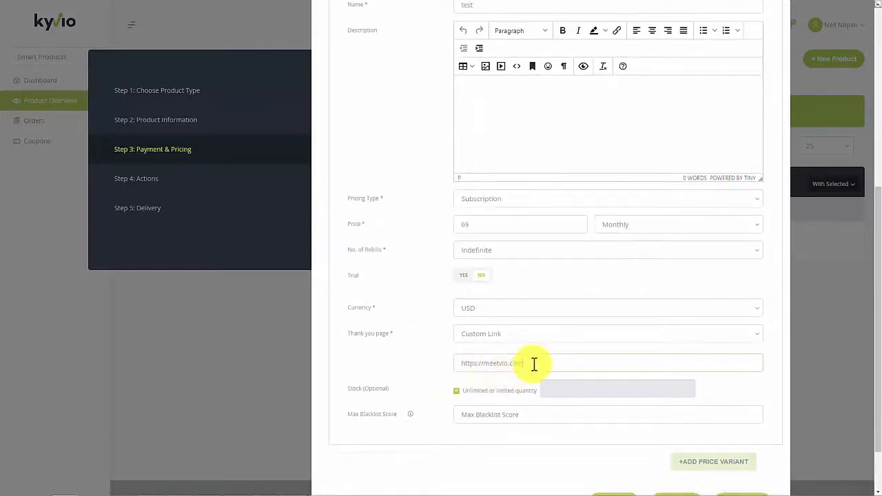
{"action": "type", "text": "/ty"}
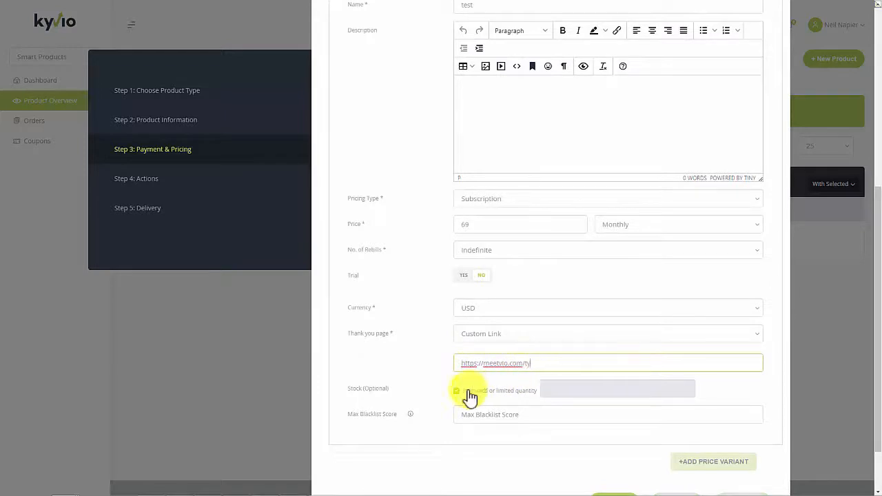
{"action": "left_click", "coordinate": [423, 374]}
{"action": "middle_click", "coordinate": [451, 410]}
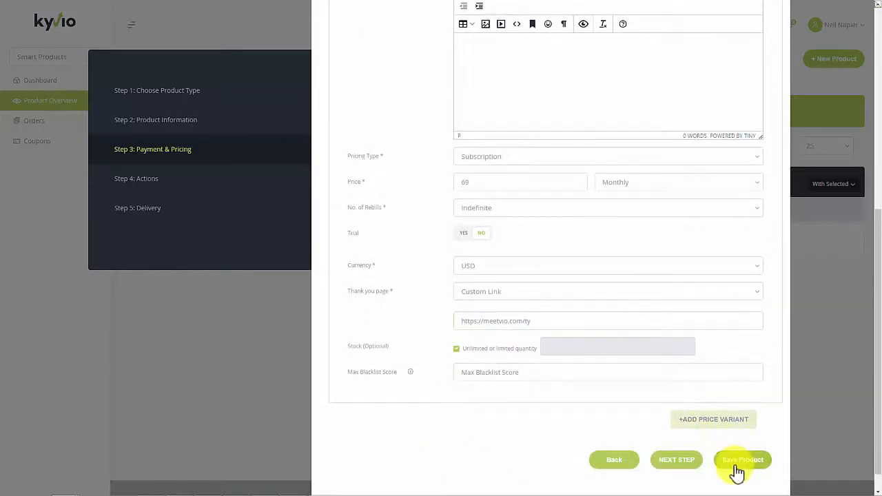
{"action": "left_click", "coordinate": [698, 468]}
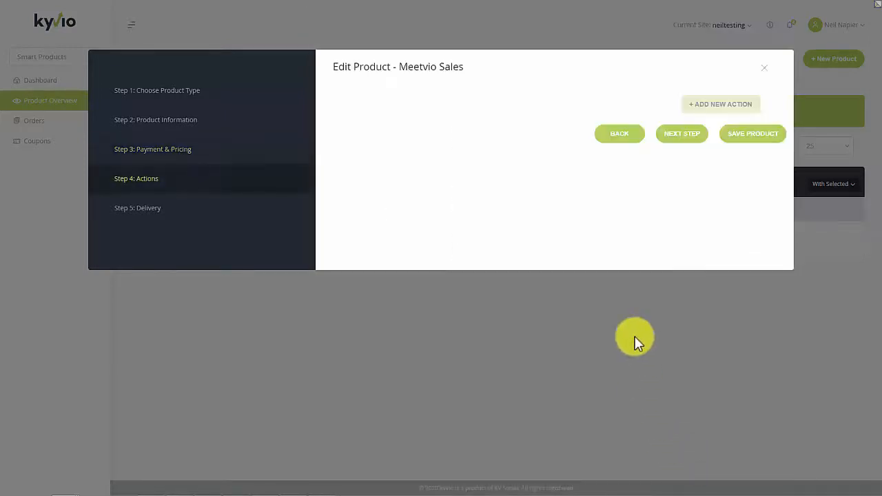
{"action": "left_click", "coordinate": [670, 135]}
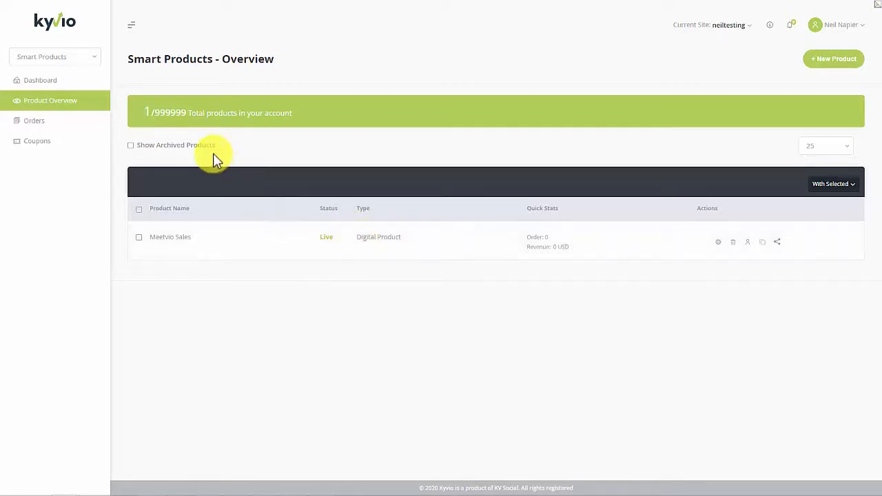
Step: In Smart Funnels, start a new funnel by importing an existing one
{"action": "left_click", "coordinate": [83, 58]}
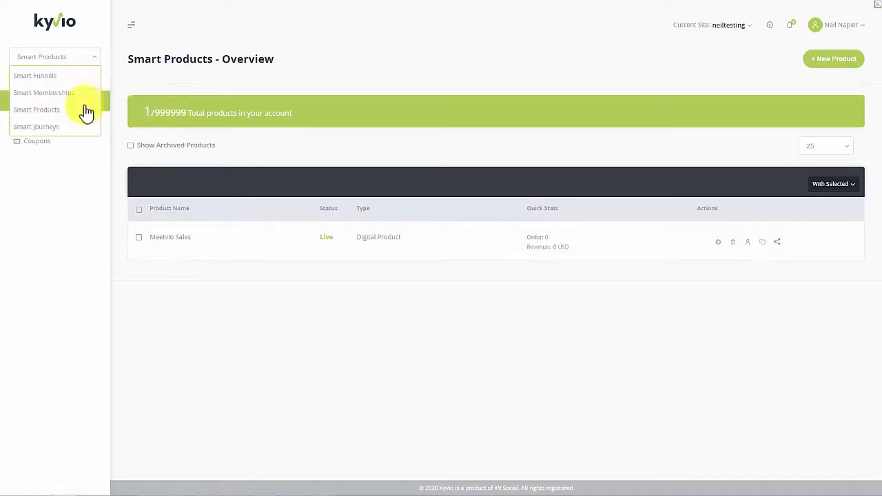
{"action": "left_click", "coordinate": [81, 77]}
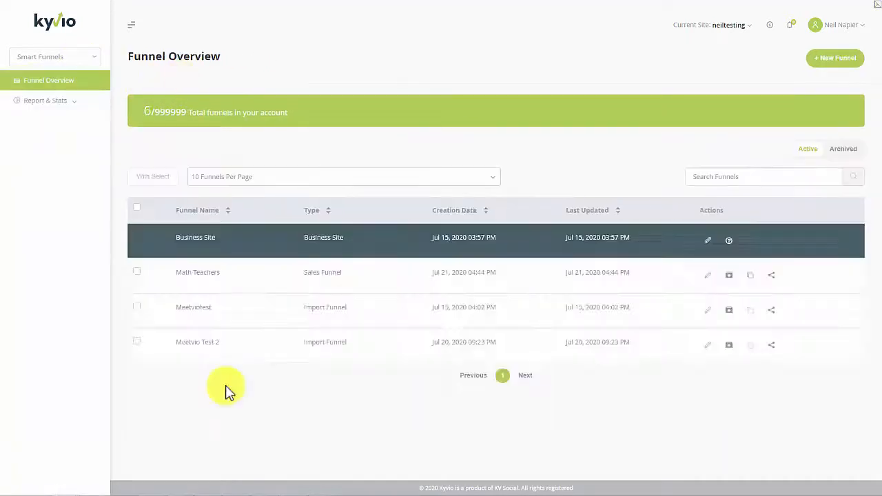
{"action": "left_click", "coordinate": [824, 59]}
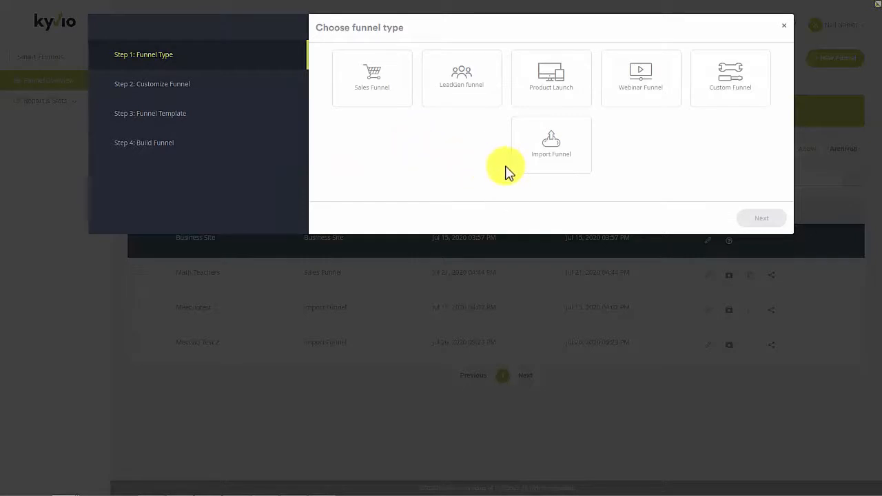
{"action": "left_click", "coordinate": [554, 156]}
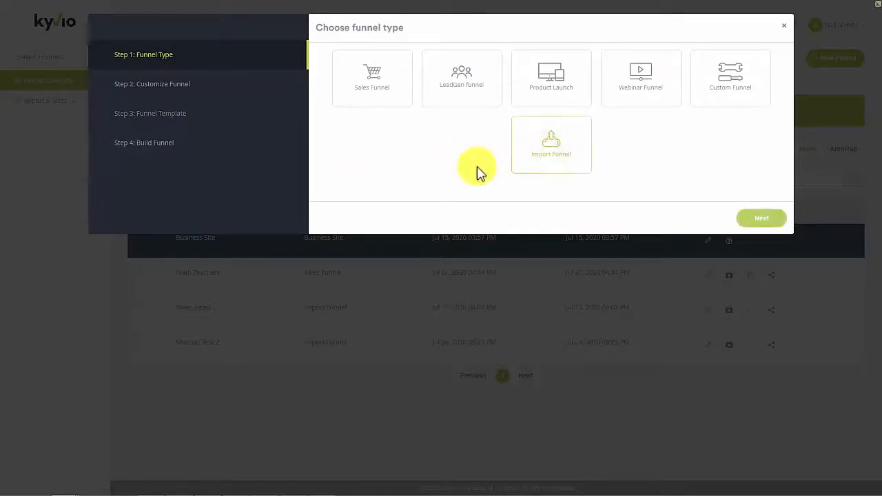
{"action": "left_click", "coordinate": [756, 219]}
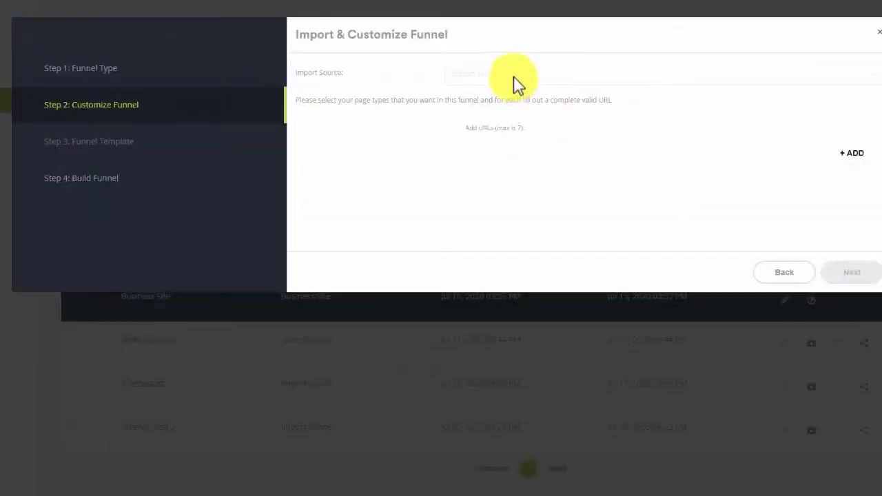
Step: Add two import pages and set Page 1 to the makemycomeback URL as a Presell Page
{"action": "left_click", "coordinate": [847, 155]}
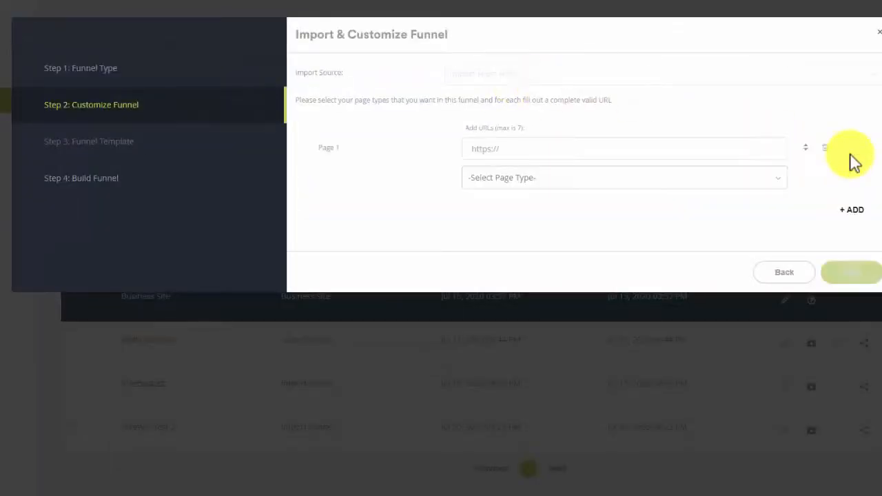
{"action": "left_click", "coordinate": [850, 210]}
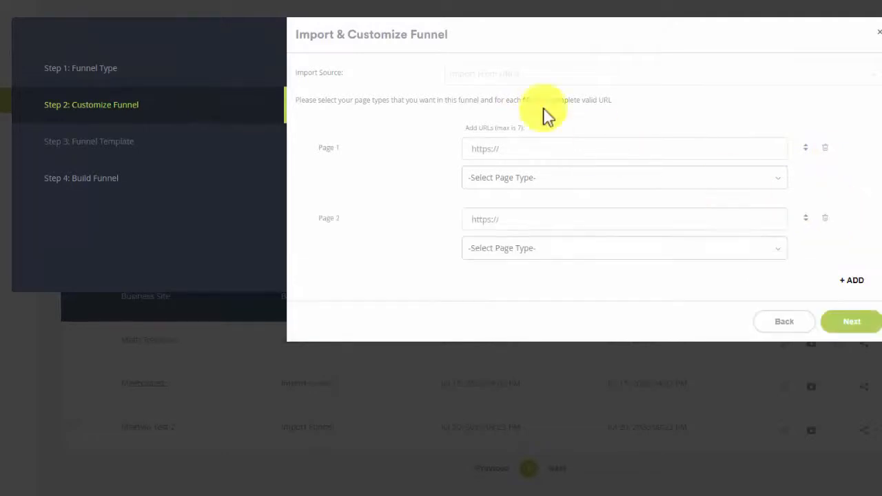
{"action": "left_click", "coordinate": [523, 149]}
{"action": "type", "text": "https://www.hitc.com/en-gb/2020/06/24/tony-robbins-comeback-challenge/"}
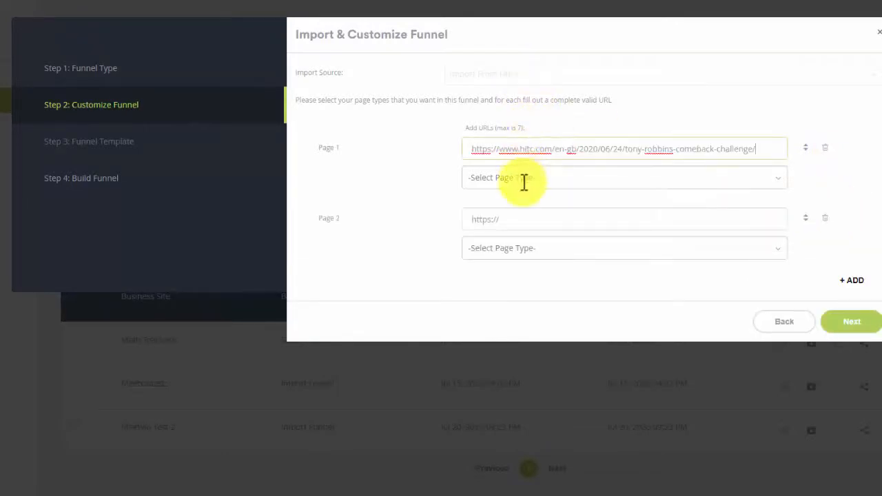
{"action": "key", "text": "ctrl+a"}
{"action": "key", "text": "BackSpace"}
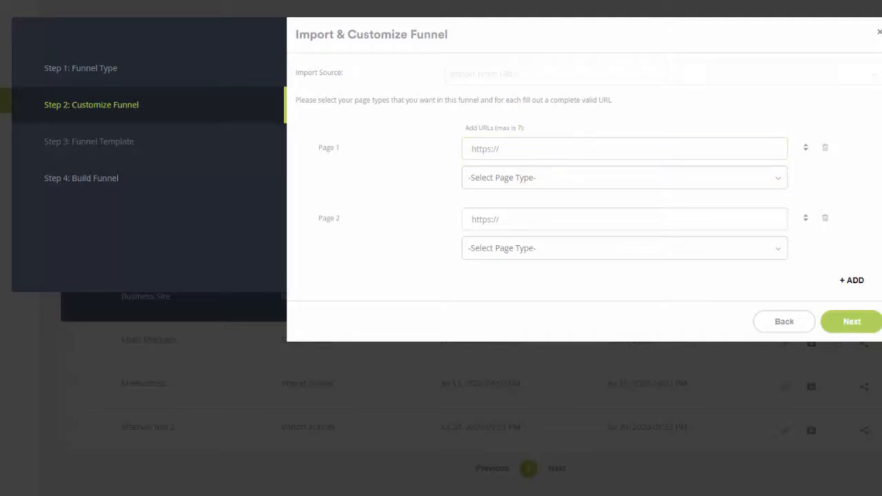
{"action": "left_click", "coordinate": [647, 144]}
{"action": "type", "text": "https://makemycomeback.com/comeback"}
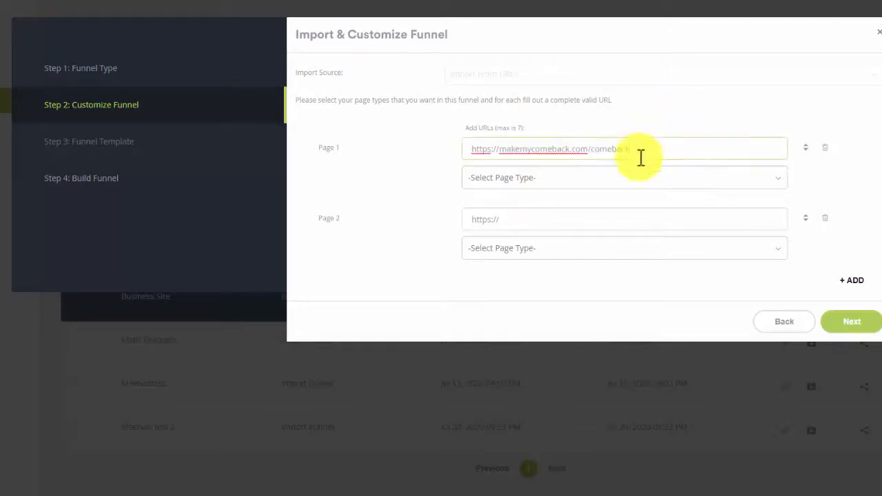
{"action": "left_click", "coordinate": [555, 186]}
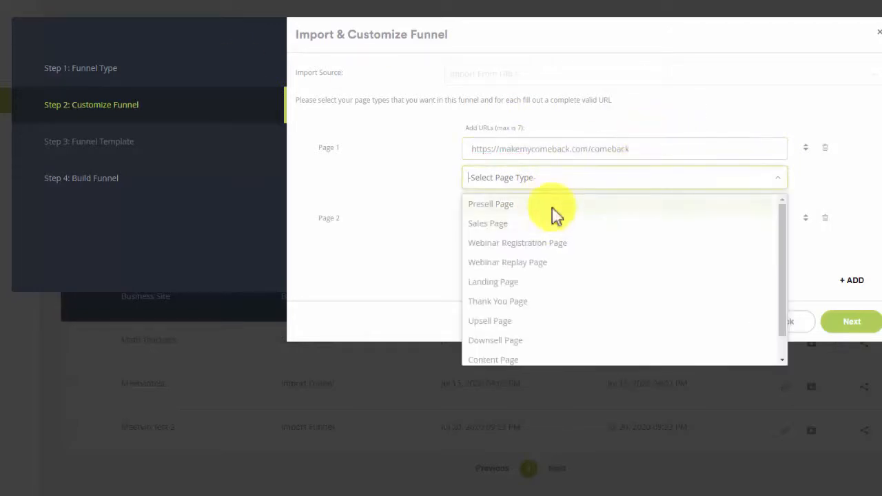
{"action": "left_click", "coordinate": [554, 205]}
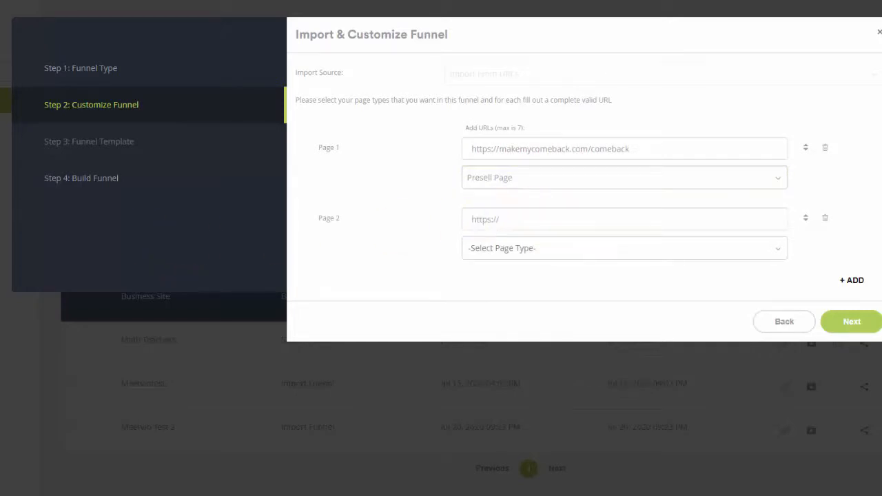
Step: Set Page 2 to the welcome-vip URL as a Thank You Page
{"action": "left_click", "coordinate": [507, 229]}
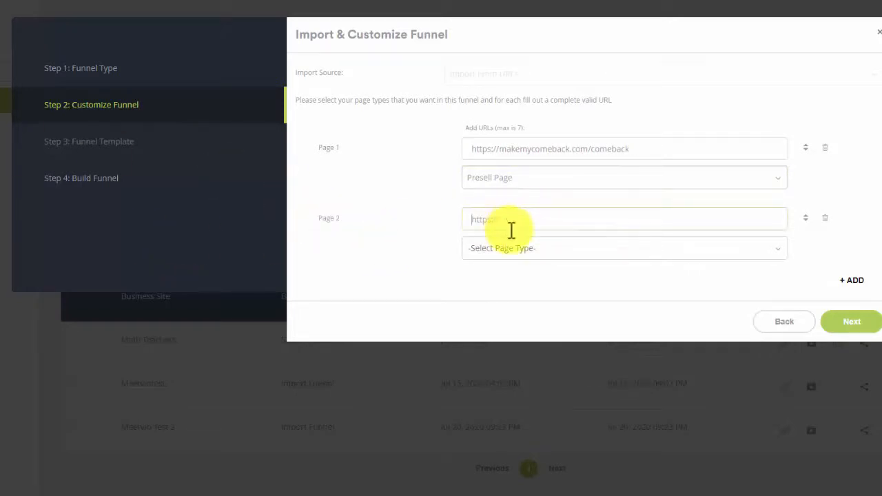
{"action": "type", "text": "https://makemycomeback.com/welcome-vip"}
{"action": "left_click", "coordinate": [526, 251]}
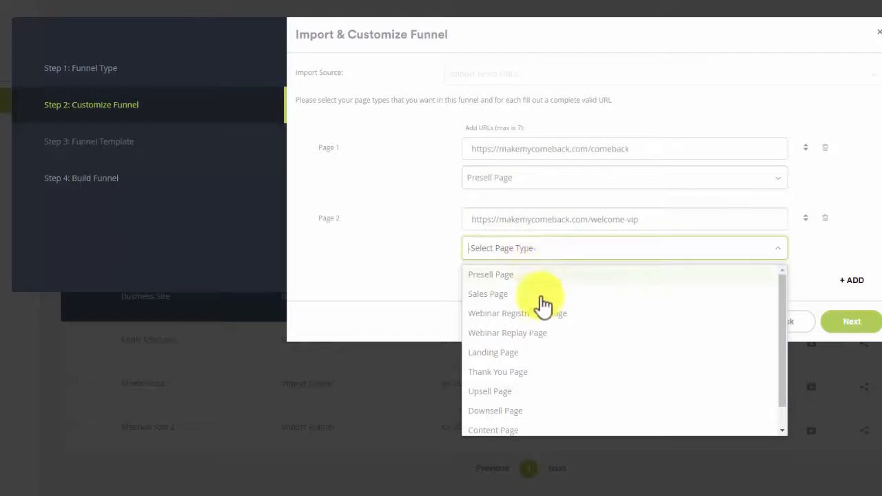
{"action": "left_click", "coordinate": [543, 370]}
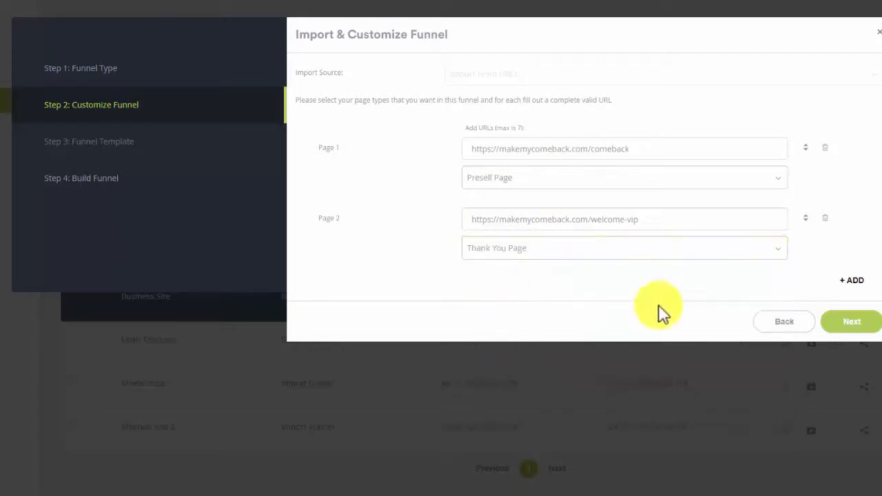
Step: Name the funnel 'Tony Robbins Comeback Funnel'
{"action": "left_click", "coordinate": [838, 330]}
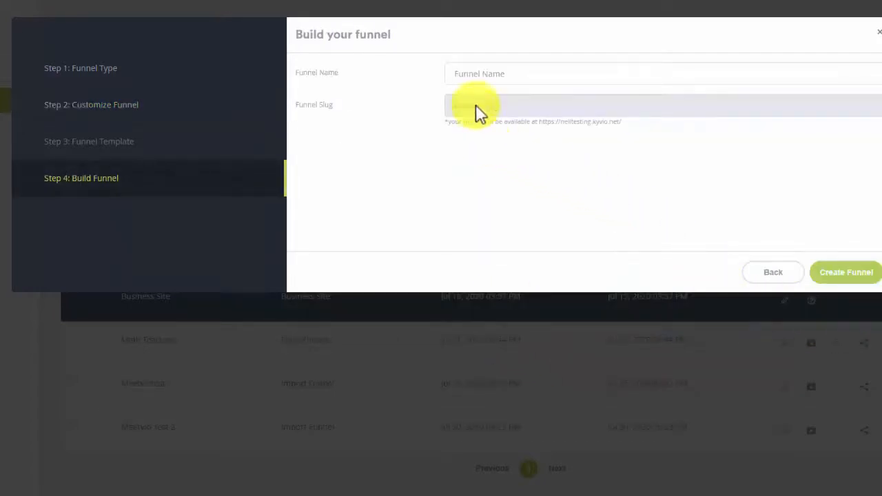
{"action": "left_click", "coordinate": [473, 82]}
{"action": "type", "text": "T"}
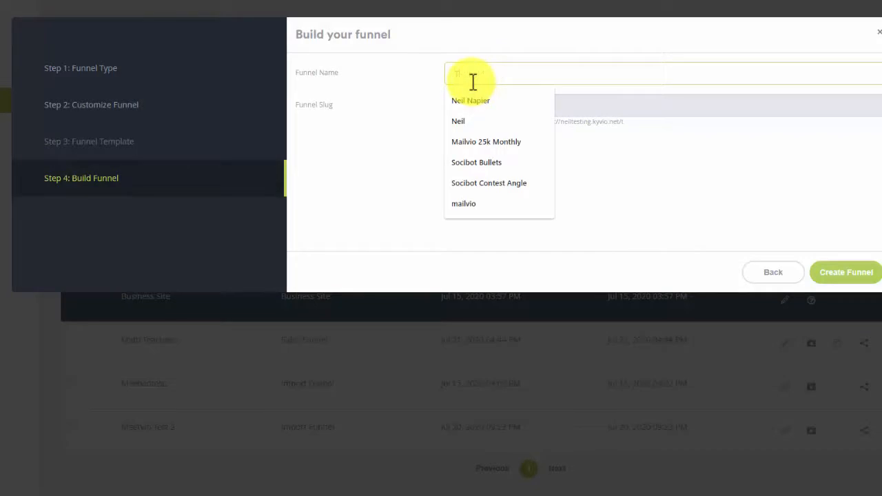
{"action": "type", "text": "ony T"}
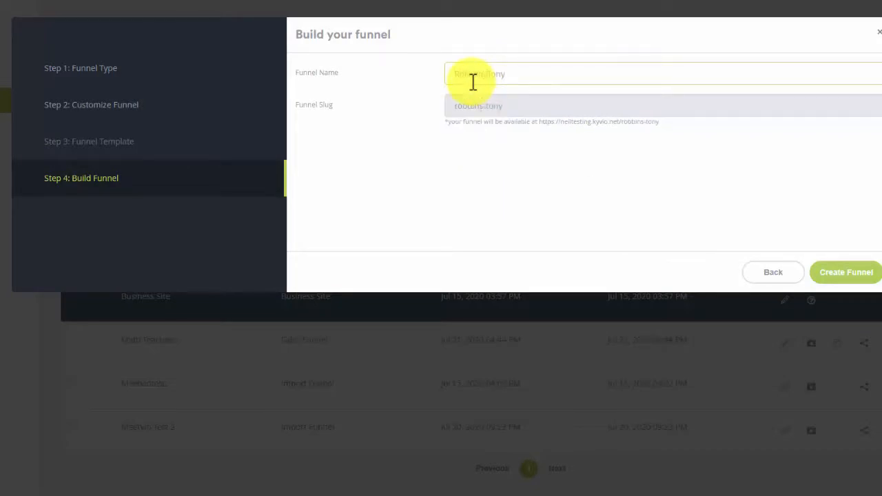
{"action": "key", "text": "BackSpace"}
{"action": "key", "text": "BackSpace"}
{"action": "key", "text": "BackSpace"}
{"action": "key", "text": "BackSpace"}
{"action": "key", "text": "BackSpace"}
{"action": "key", "text": "BackSpace"}
{"action": "key", "text": "BackSpace"}
{"action": "key", "text": "BackSpace"}
{"action": "type", "text": "Robbins Comeback Funnel"}
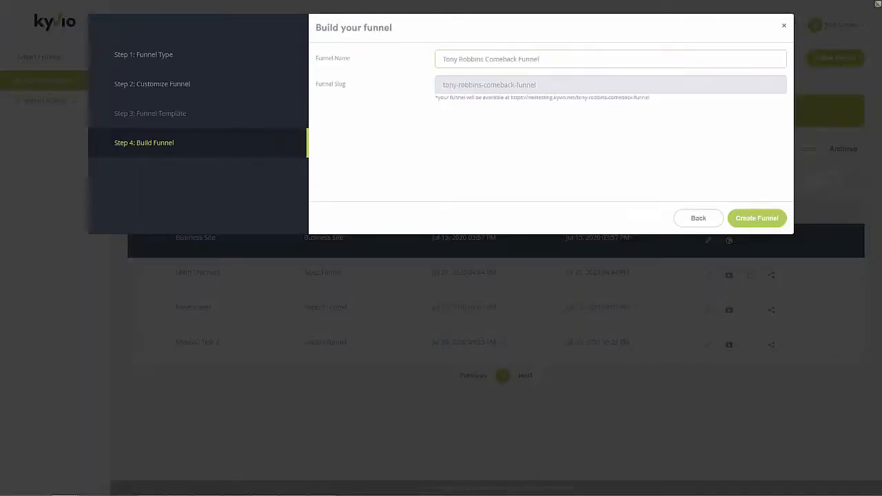
{"action": "left_click_drag", "start_coordinate": [1, 7], "coordinate": [374, 2]}
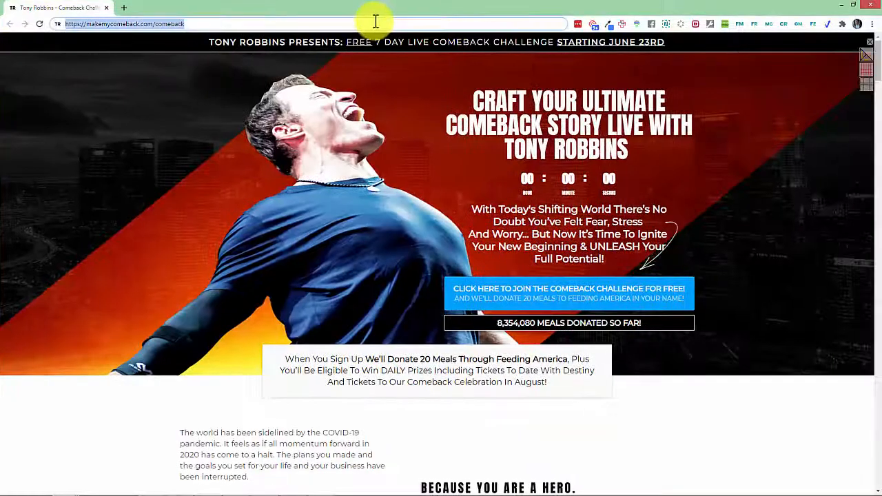
Step: Review the original comeback page and the welcome-vip page in Chrome
{"action": "scroll", "coordinate": [426, 200], "scroll_direction": "down", "scroll_amount": 10}
{"action": "scroll", "coordinate": [409, 227], "scroll_direction": "up", "scroll_amount": 10}
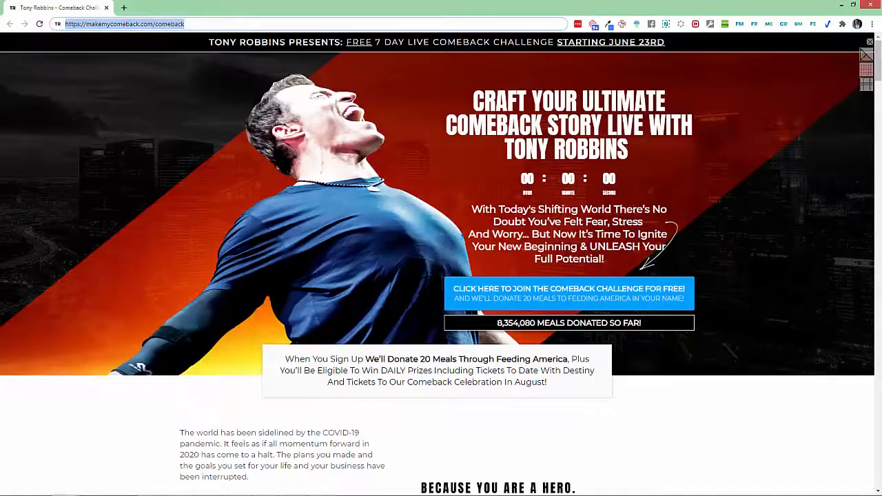
{"action": "left_click", "coordinate": [84, 24]}
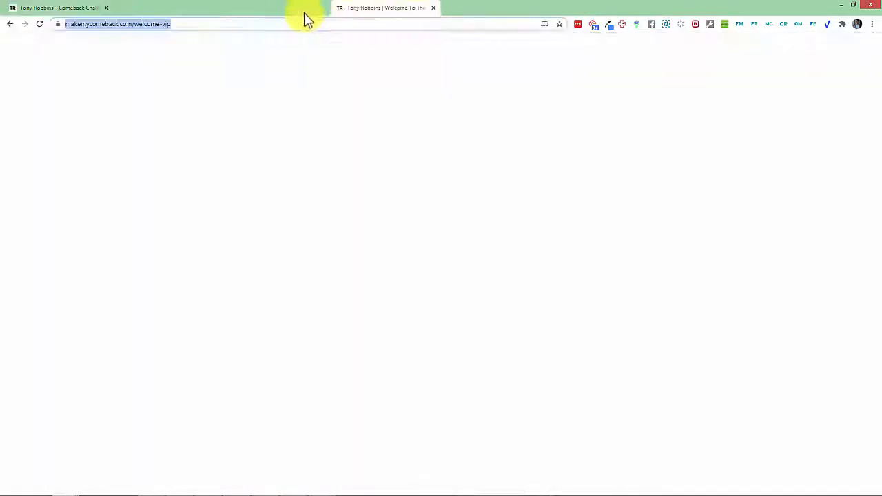
{"action": "scroll", "coordinate": [338, 217], "scroll_direction": "down", "scroll_amount": 15}
{"action": "scroll", "coordinate": [342, 228], "scroll_direction": "up", "scroll_amount": 15}
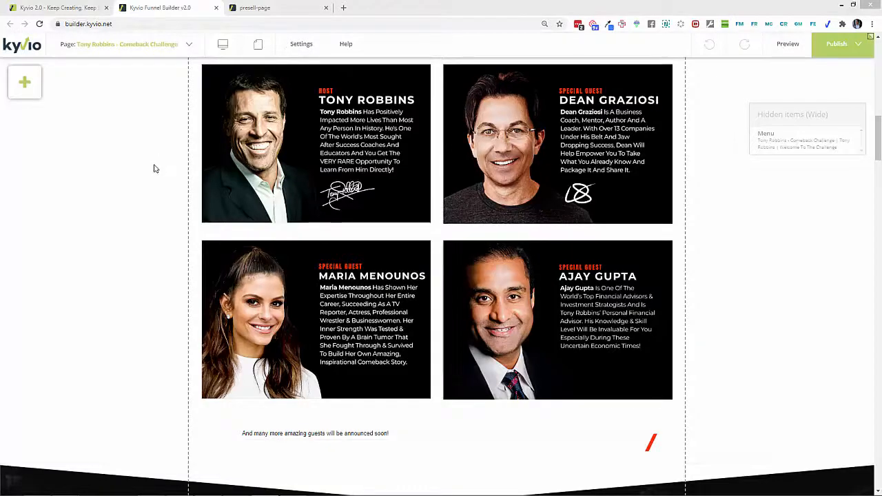
Step: Set the hero section's background colour to black (000000) in its Properties
{"action": "left_click", "coordinate": [153, 188]}
{"action": "scroll", "coordinate": [210, 207], "scroll_direction": "down", "scroll_amount": 15}
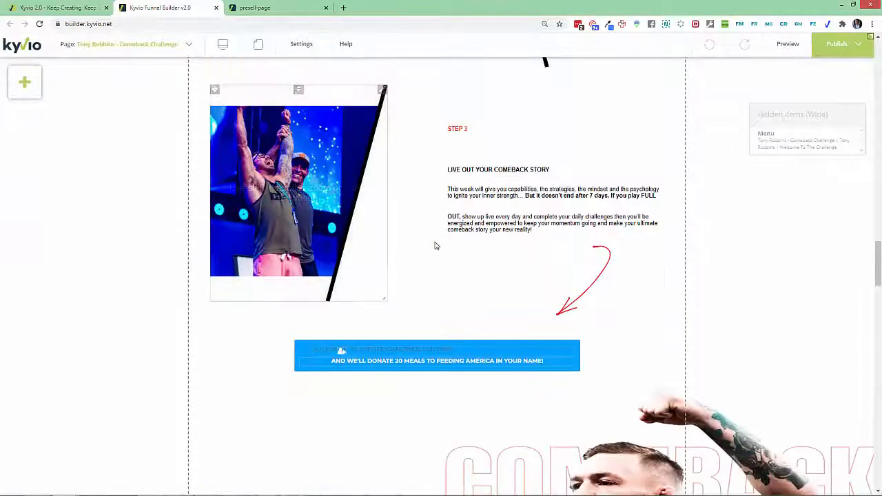
{"action": "scroll", "coordinate": [434, 246], "scroll_direction": "down", "scroll_amount": 10}
{"action": "scroll", "coordinate": [436, 246], "scroll_direction": "up", "scroll_amount": 10}
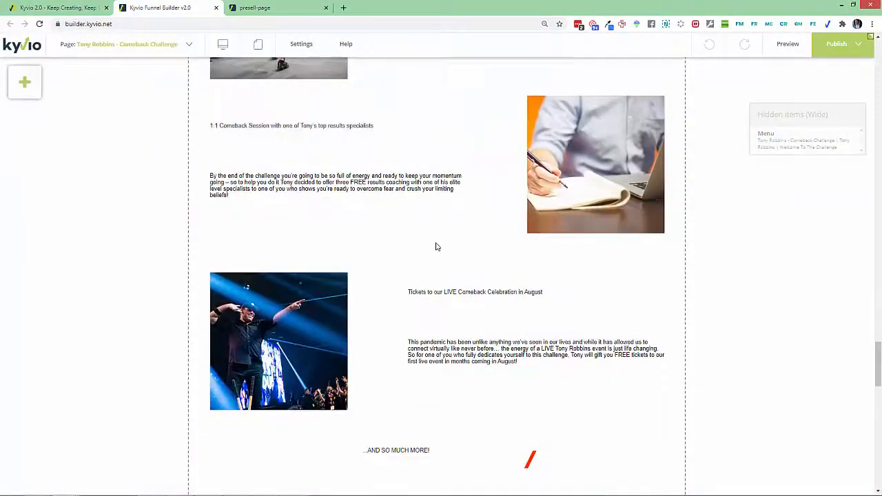
{"action": "scroll", "coordinate": [437, 246], "scroll_direction": "up", "scroll_amount": 10}
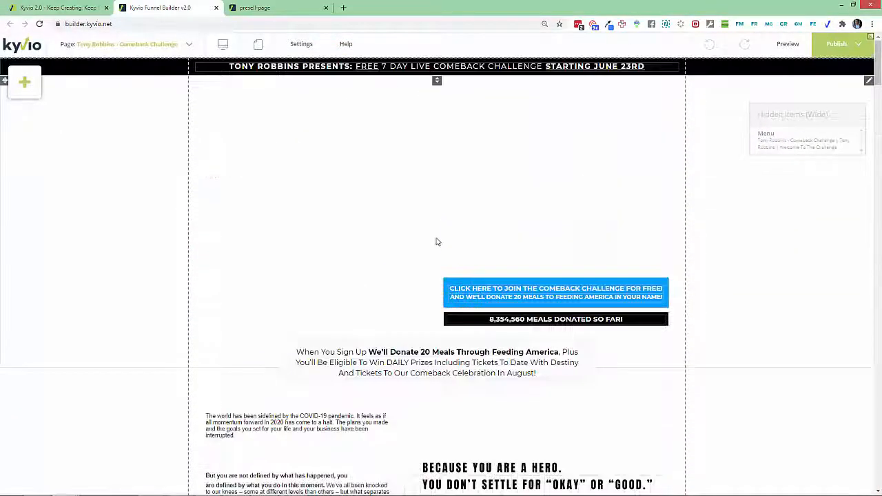
{"action": "right_click", "coordinate": [865, 86]}
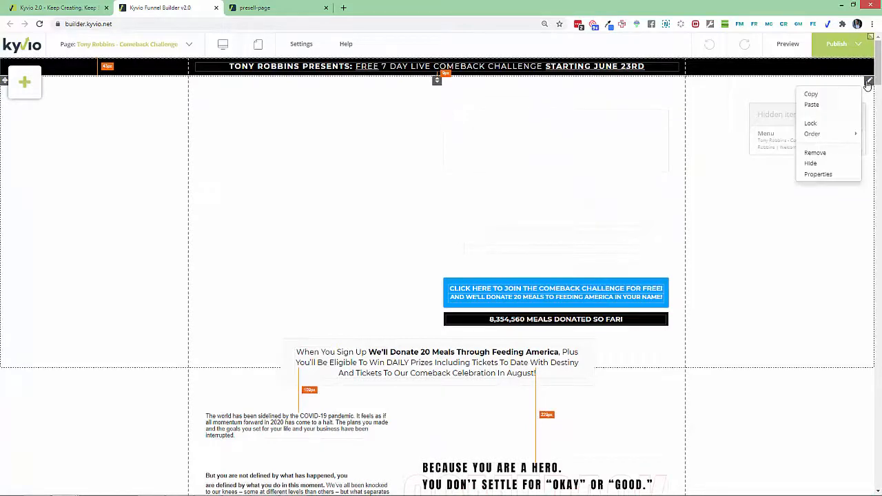
{"action": "left_click", "coordinate": [827, 174]}
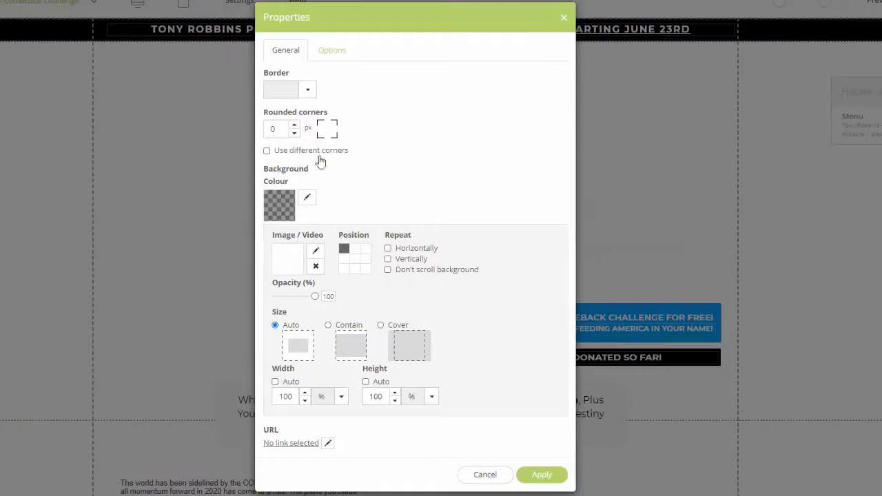
{"action": "left_click", "coordinate": [284, 210]}
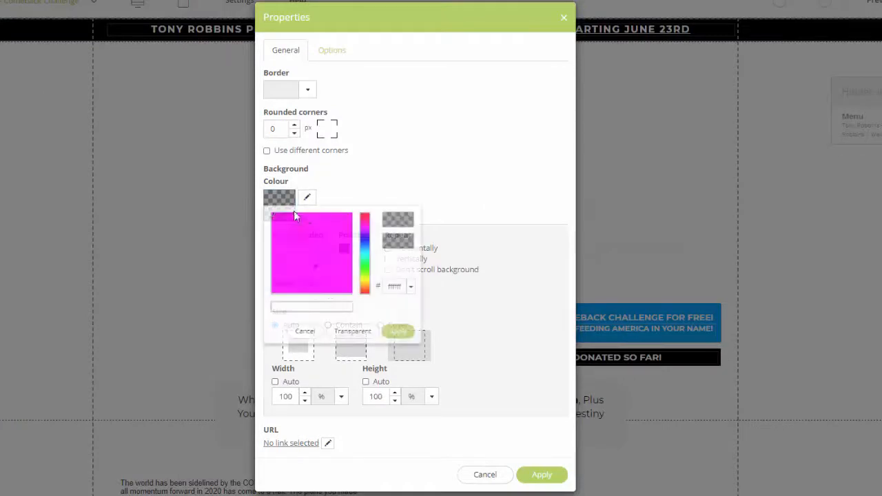
{"action": "left_click", "coordinate": [350, 291]}
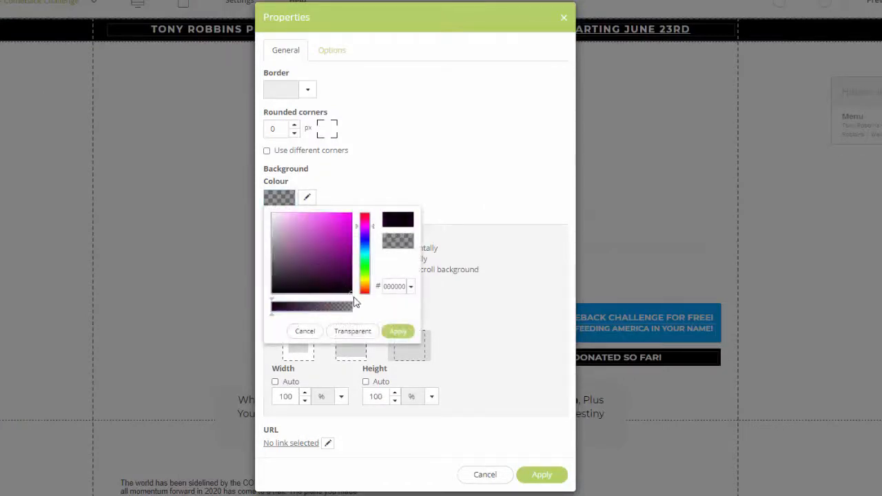
{"action": "left_click", "coordinate": [404, 332]}
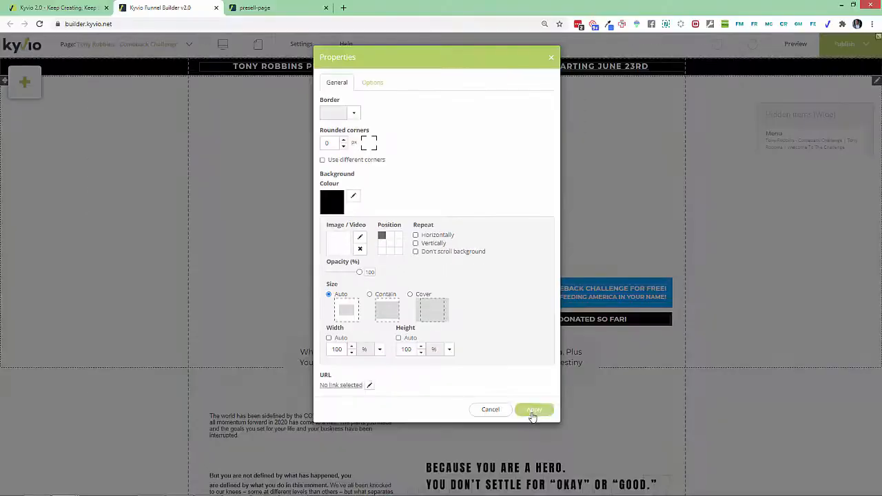
{"action": "left_click", "coordinate": [539, 478]}
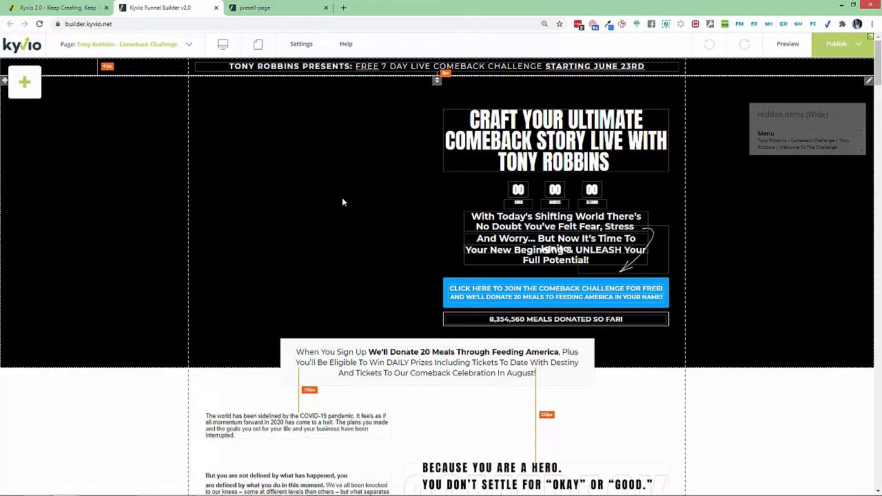
Step: Apply Normal style to the 'are defined by what you do in this moment' paragraph and widen its block
{"action": "scroll", "coordinate": [364, 290], "scroll_direction": "down", "scroll_amount": 4}
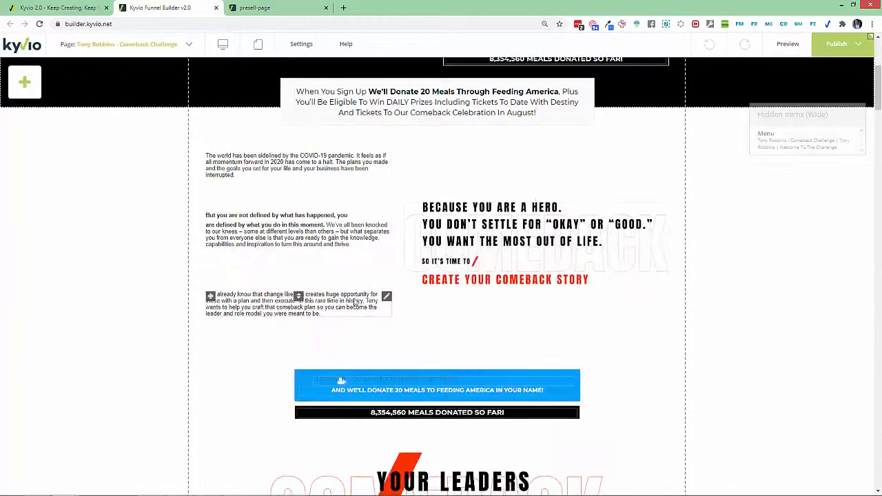
{"action": "left_click", "coordinate": [328, 244]}
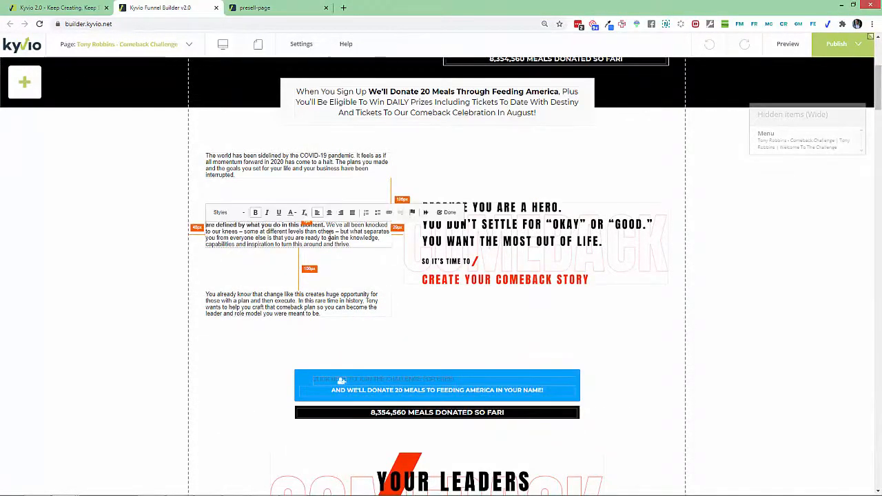
{"action": "triple_click", "coordinate": [257, 224]}
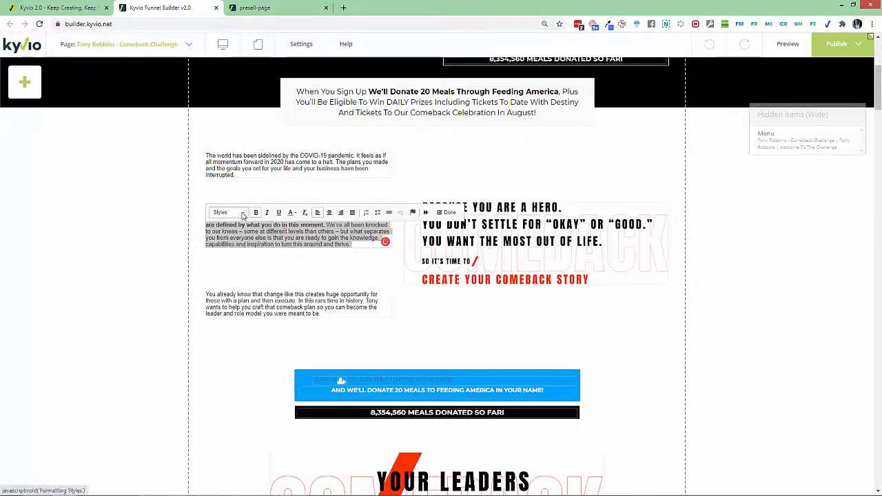
{"action": "left_click", "coordinate": [241, 213]}
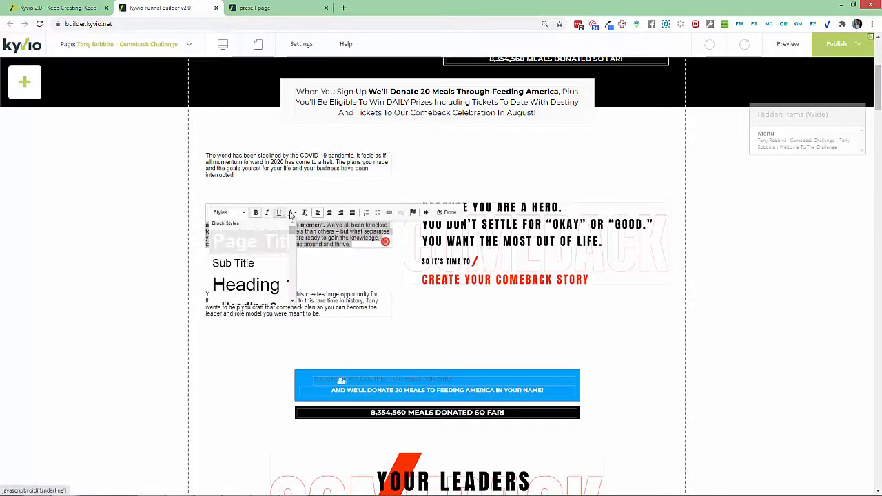
{"action": "scroll", "coordinate": [291, 268], "scroll_direction": "down", "scroll_amount": 2}
{"action": "left_click", "coordinate": [290, 267]}
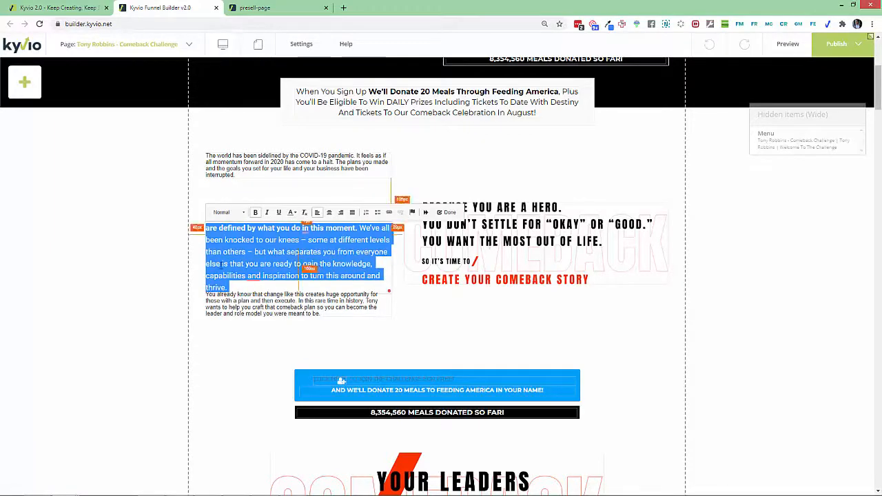
{"action": "left_click", "coordinate": [190, 267]}
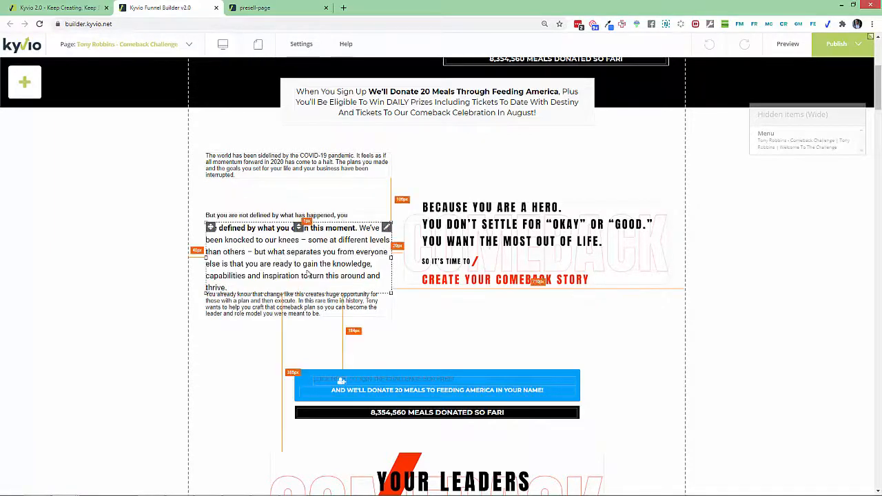
{"action": "left_click_drag", "start_coordinate": [391, 258], "coordinate": [400, 261]}
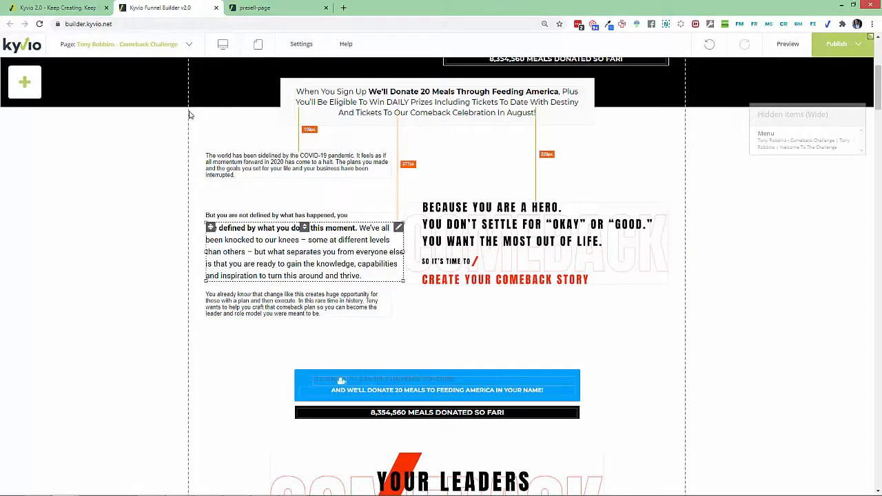
Step: Switch to the 'Kyvio 2.0 - Keep Creating' tab showing the Edit Funnel page
{"action": "left_click", "coordinate": [59, 9]}
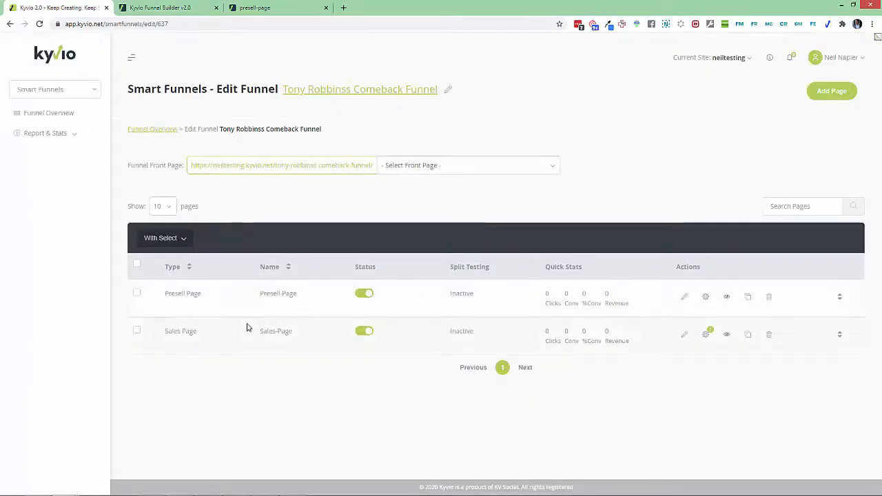